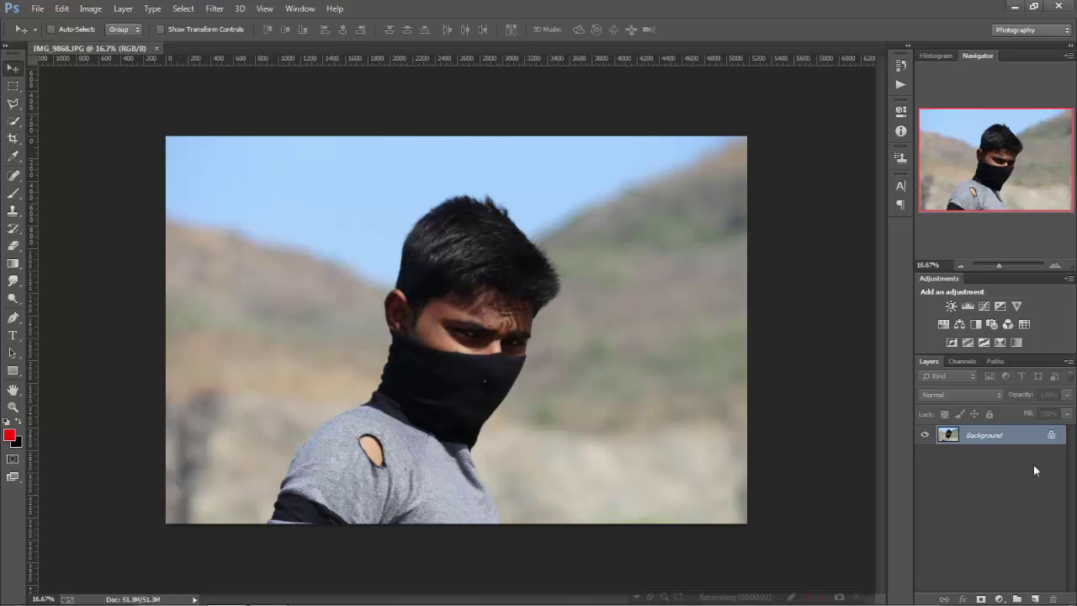
# Duplicate the Background layer of IMG_9868.JPG to create Background copy.
pyautogui.moveTo(1031, 437); pyautogui.dragTo(1035, 598)
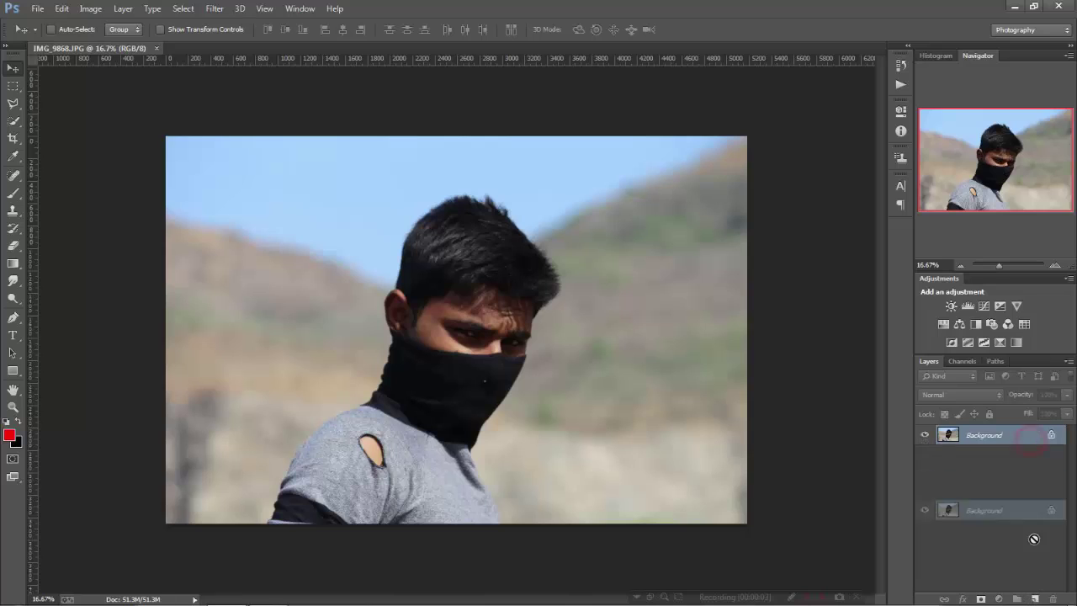
# Try the Camera Raw Filter's Clarity slider, then close it without applying.
pyautogui.click(210, 10)
pyautogui.click(246, 84)
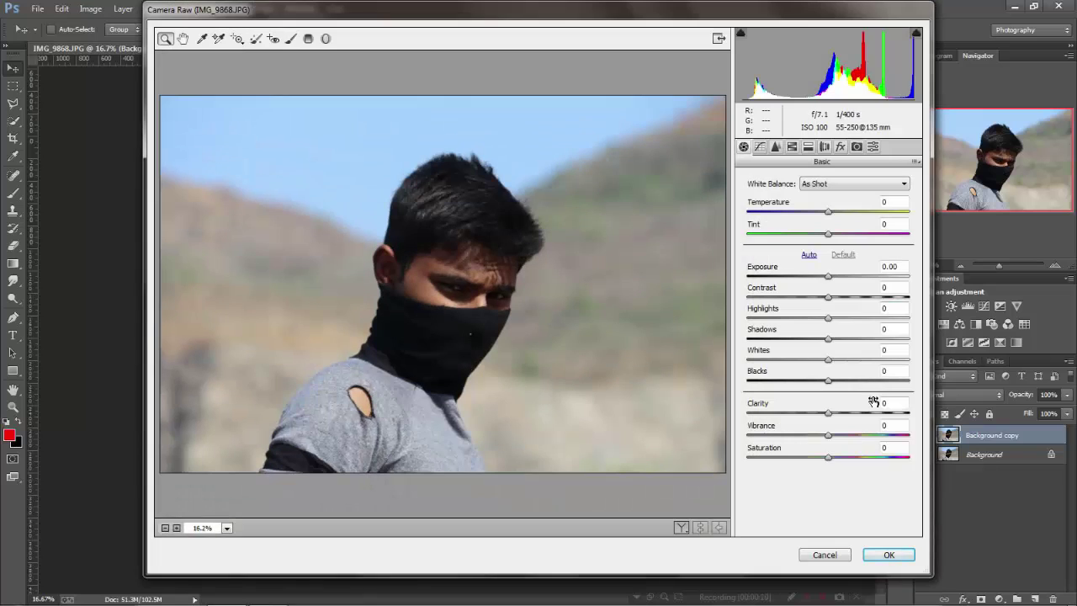
pyautogui.moveTo(828, 412); pyautogui.dragTo(839, 412)
pyautogui.click(826, 380)
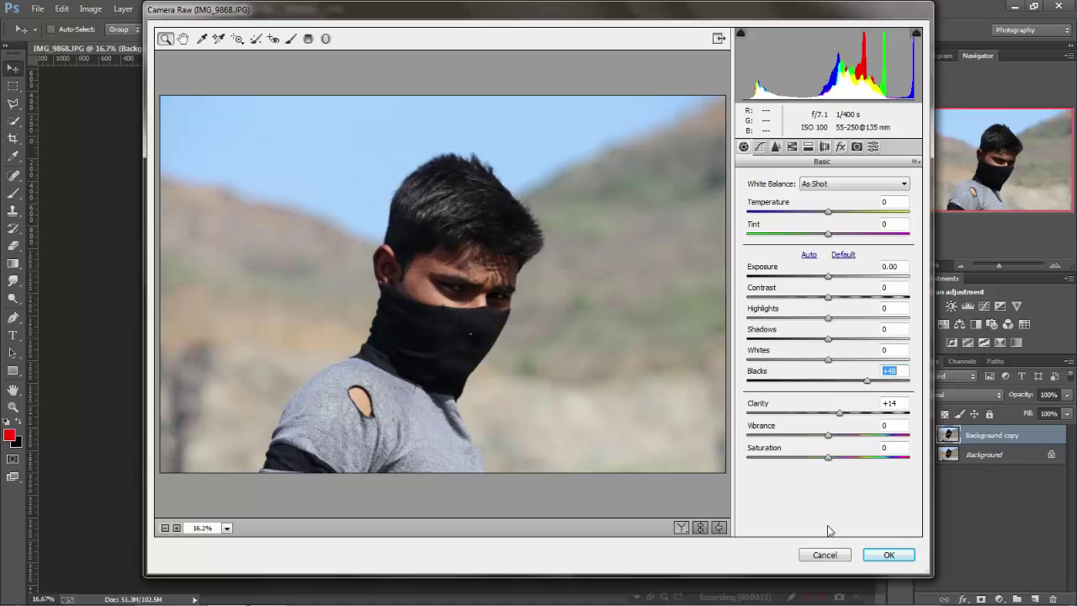
pyautogui.click(824, 555)
# Apply Shadows/Highlights to brighten the shadows in the man's hair and face.
pyautogui.click(192, 11)
pyautogui.moveTo(110, 42)
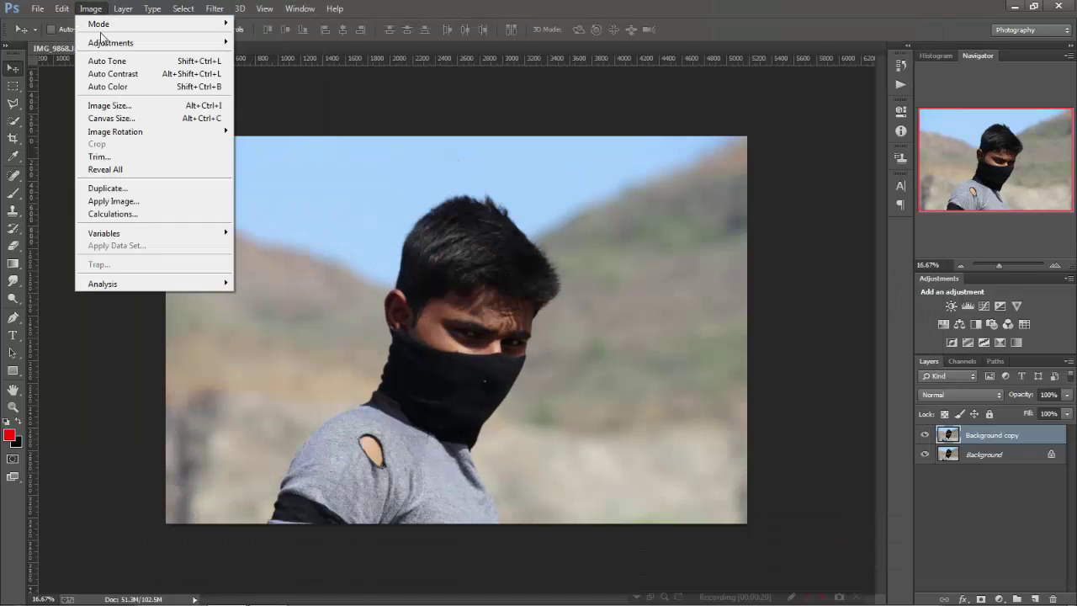
pyautogui.click(282, 265)
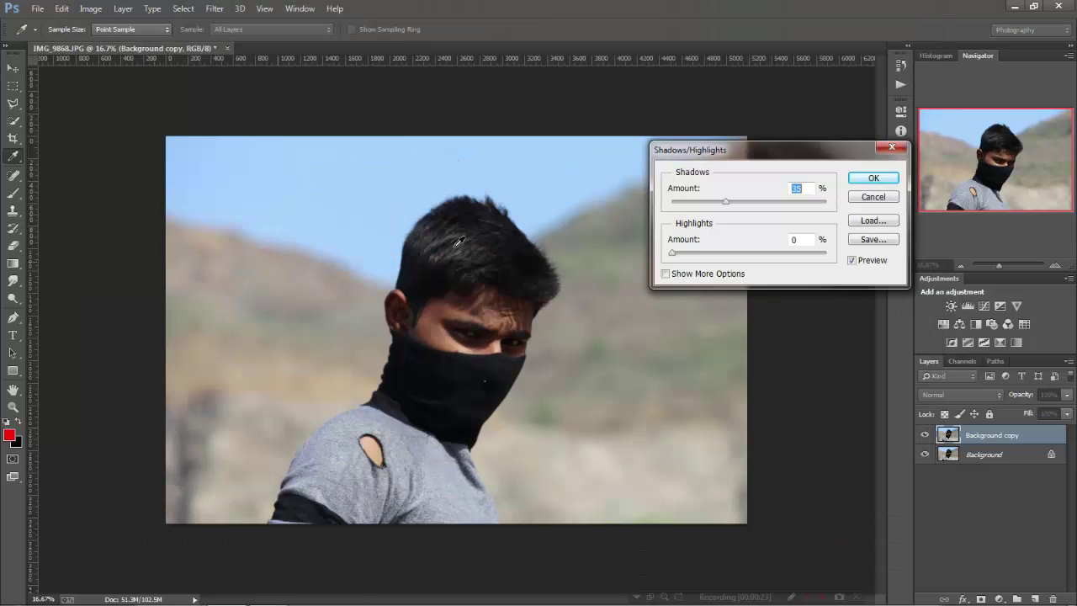
pyautogui.press('Return')
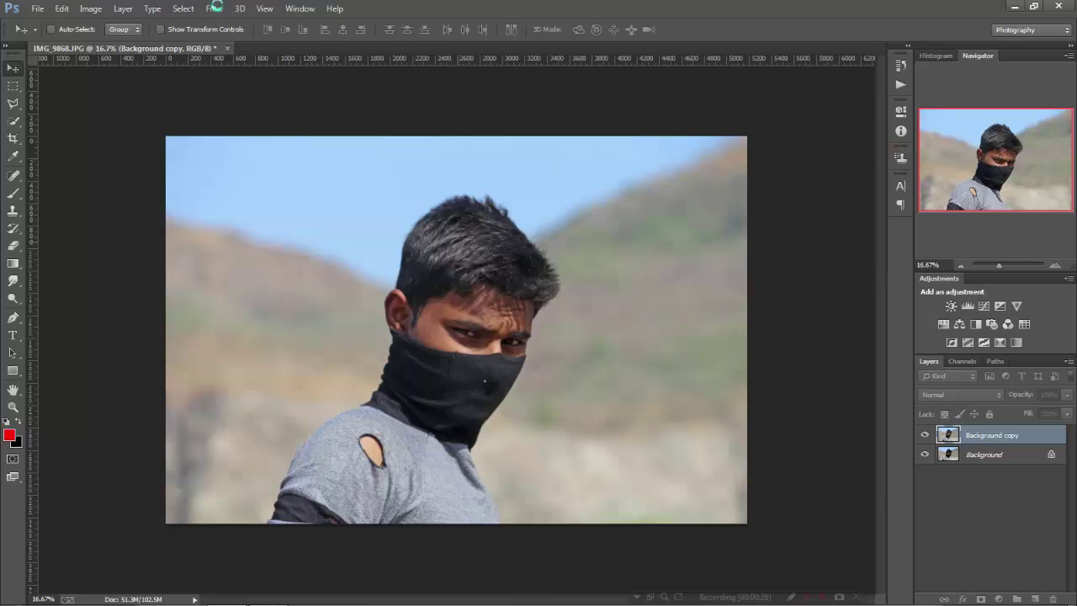
pyautogui.click(216, 7)
# In Camera Raw, set Clarity +8, Shadows +19, Whites +14, Blacks +42 and raise Highlights.
pyautogui.click(257, 79)
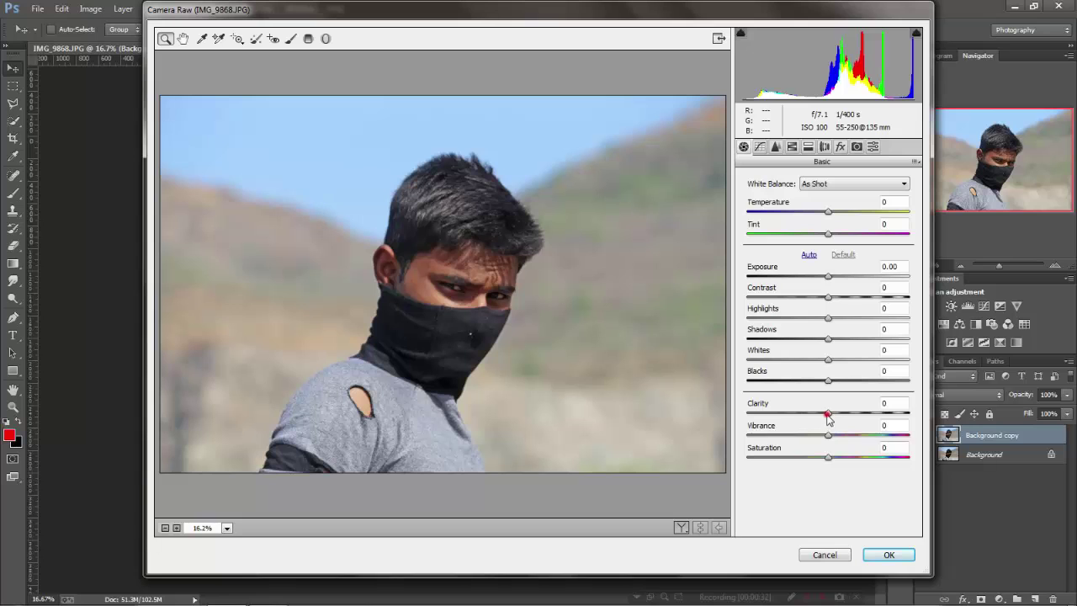
pyautogui.moveTo(827, 413); pyautogui.dragTo(863, 382)
pyautogui.moveTo(830, 339)
pyautogui.mouseDown()
pyautogui.moveTo(863, 360)
pyautogui.moveTo(839, 360)
pyautogui.mouseUp()
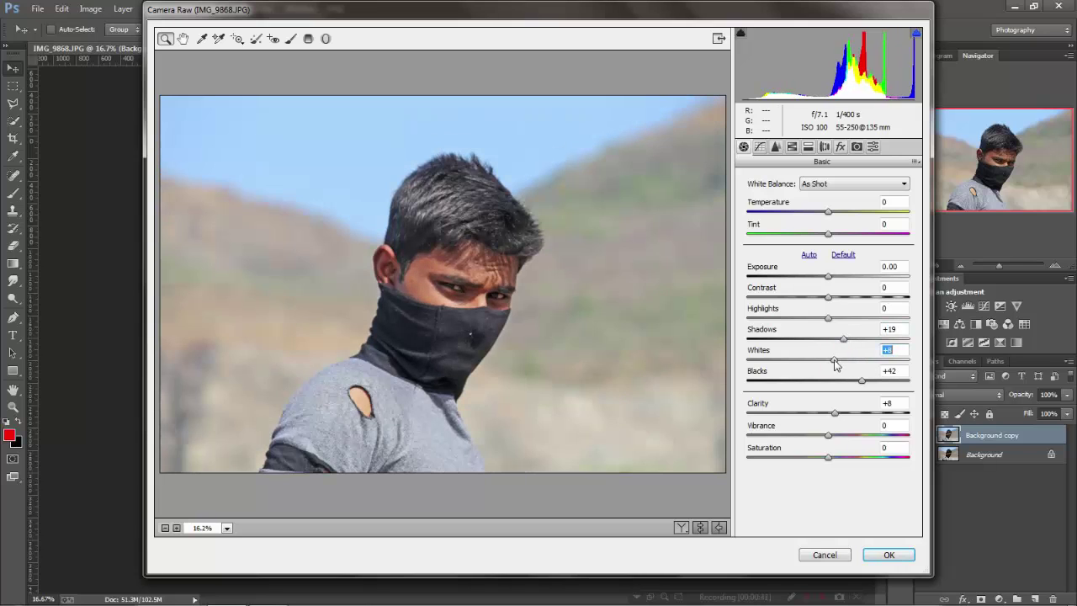
pyautogui.moveTo(829, 318)
pyautogui.mouseDown()
pyautogui.moveTo(862, 318)
pyautogui.moveTo(826, 318)
pyautogui.moveTo(836, 297)
pyautogui.mouseUp()
# Add Detail sharpening and apply the Camera Raw filter to Background copy.
pyautogui.click(772, 147)
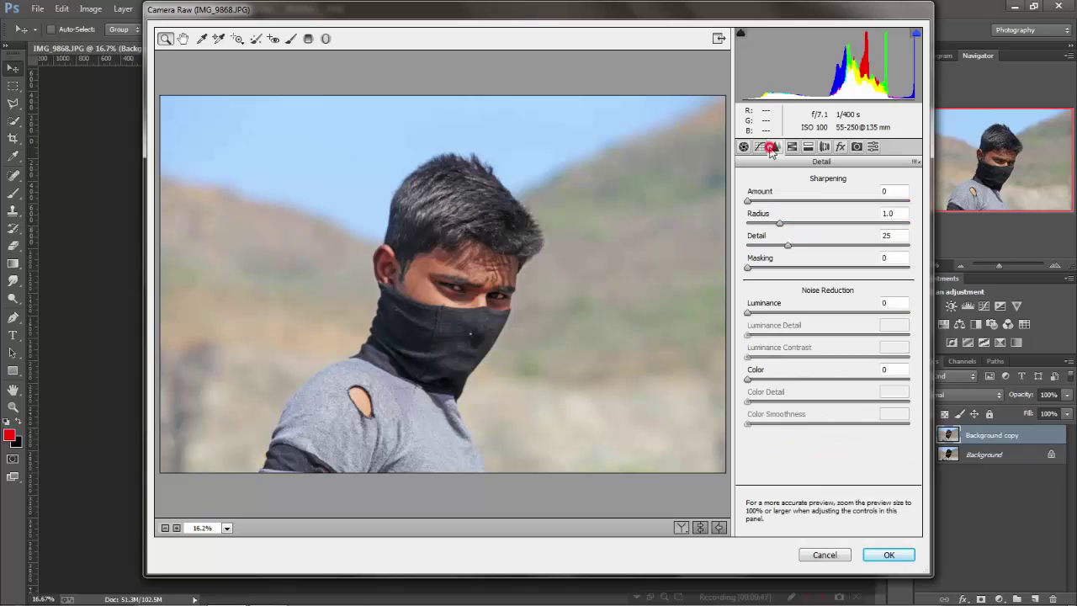
pyautogui.moveTo(747, 201); pyautogui.dragTo(770, 201)
pyautogui.click(890, 555)
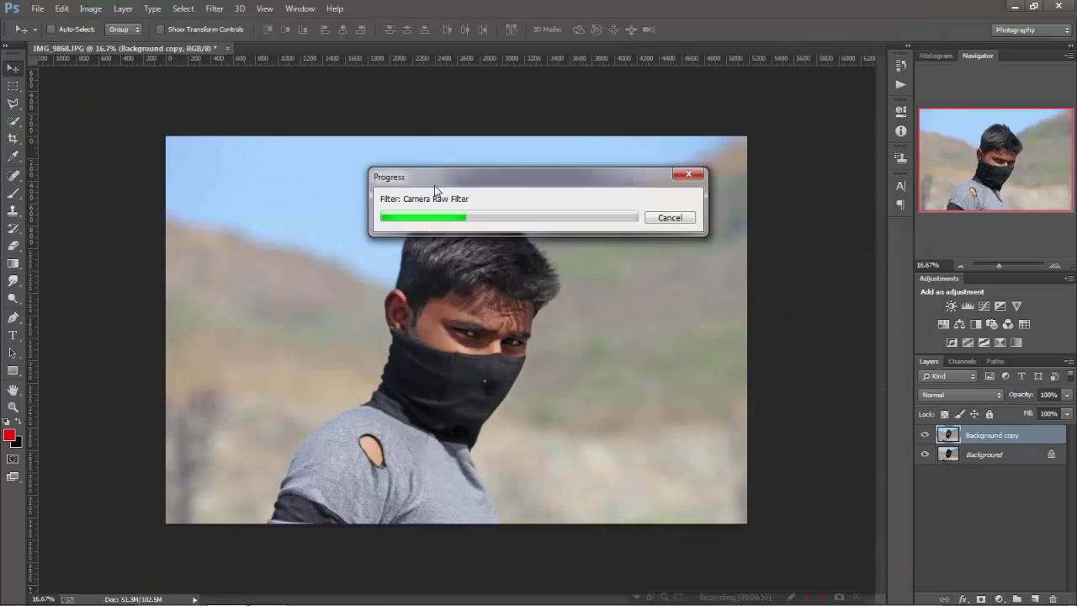
pyautogui.moveTo(434, 185); pyautogui.dragTo(490, 83)
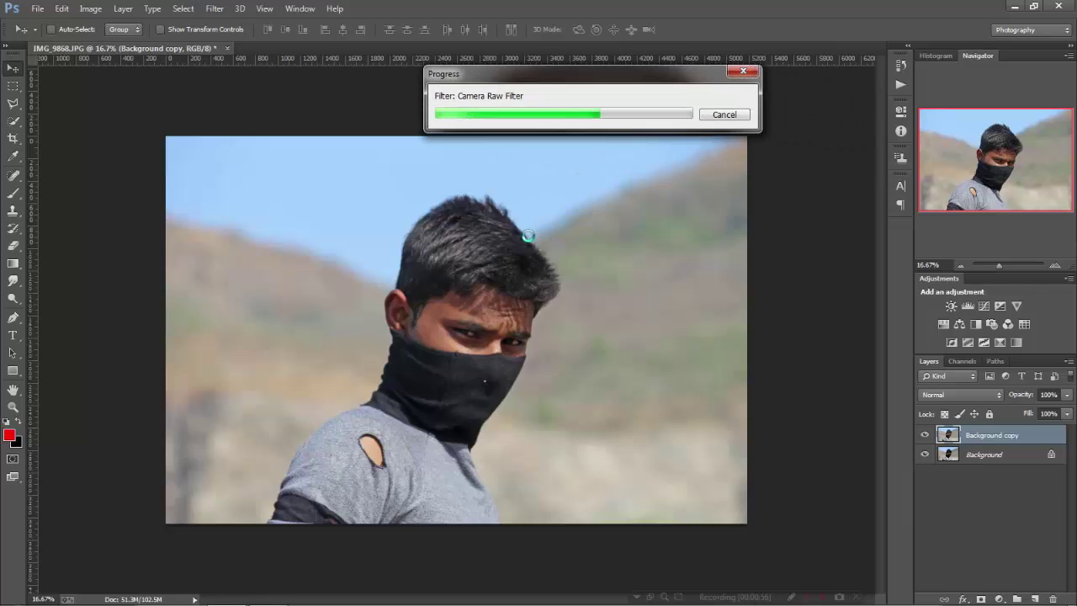
pyautogui.click(14, 122)
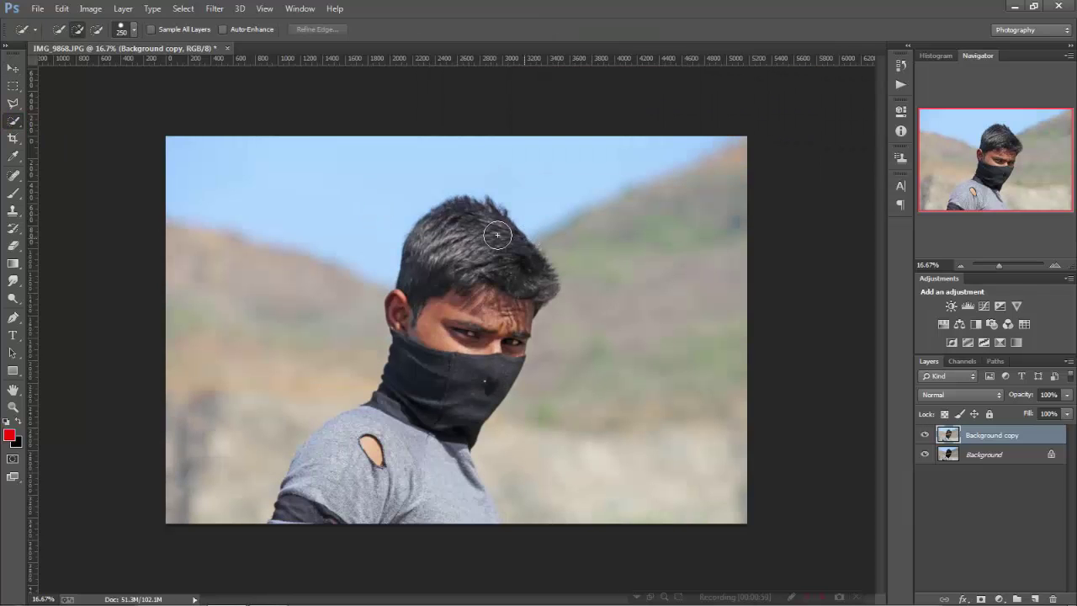
# Quick-select the man's head, torso and left shoulder, subtracting the sky above his hair.
pyautogui.moveTo(453, 347)
pyautogui.mouseDown()
pyautogui.moveTo(455, 492)
pyautogui.moveTo(495, 514)
pyautogui.mouseUp()
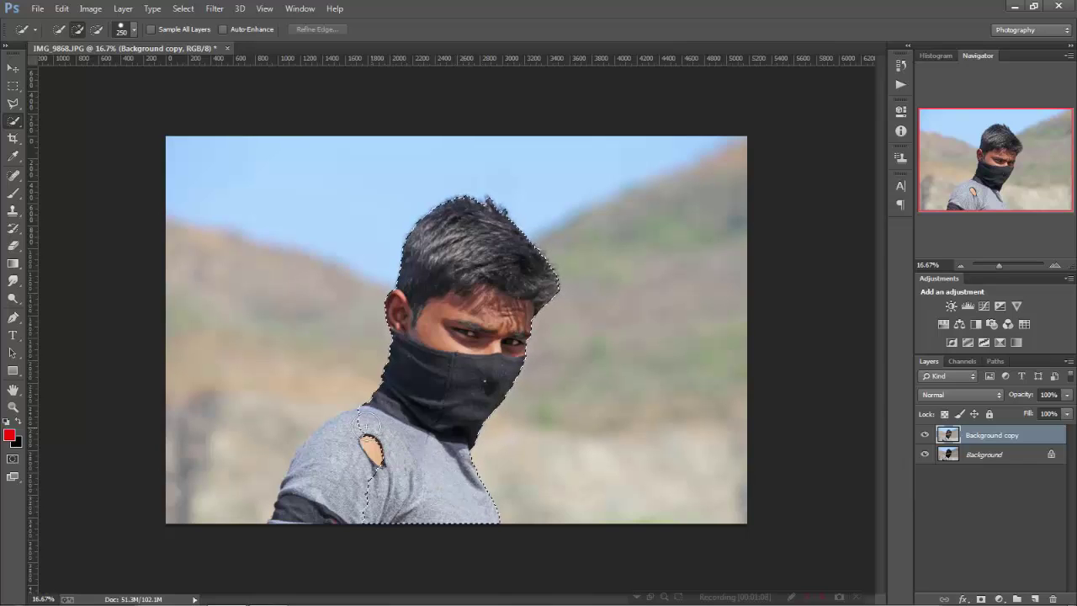
pyautogui.moveTo(368, 418); pyautogui.dragTo(284, 522)
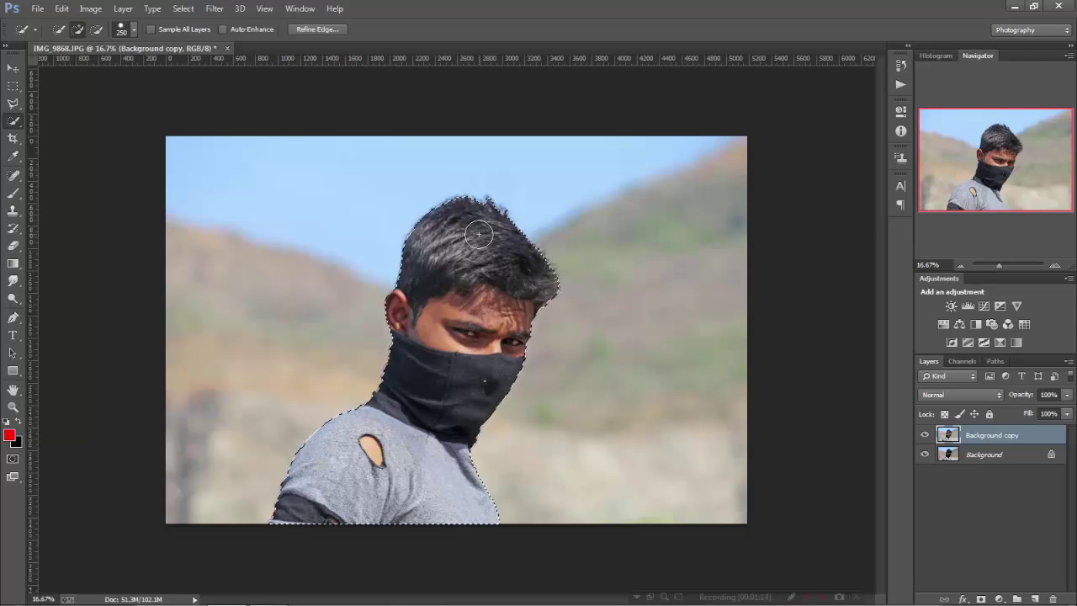
pyautogui.click(97, 29)
pyautogui.click(507, 187)
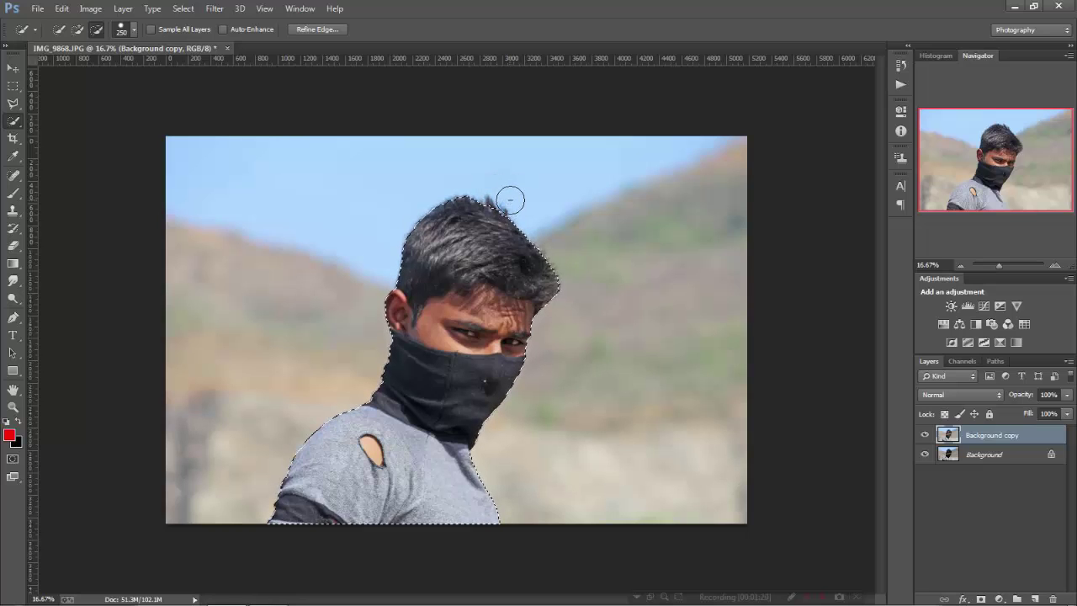
# Merge the layers, then add and apply a layer mask to cut the man out as Layer 0.
pyautogui.press('v')
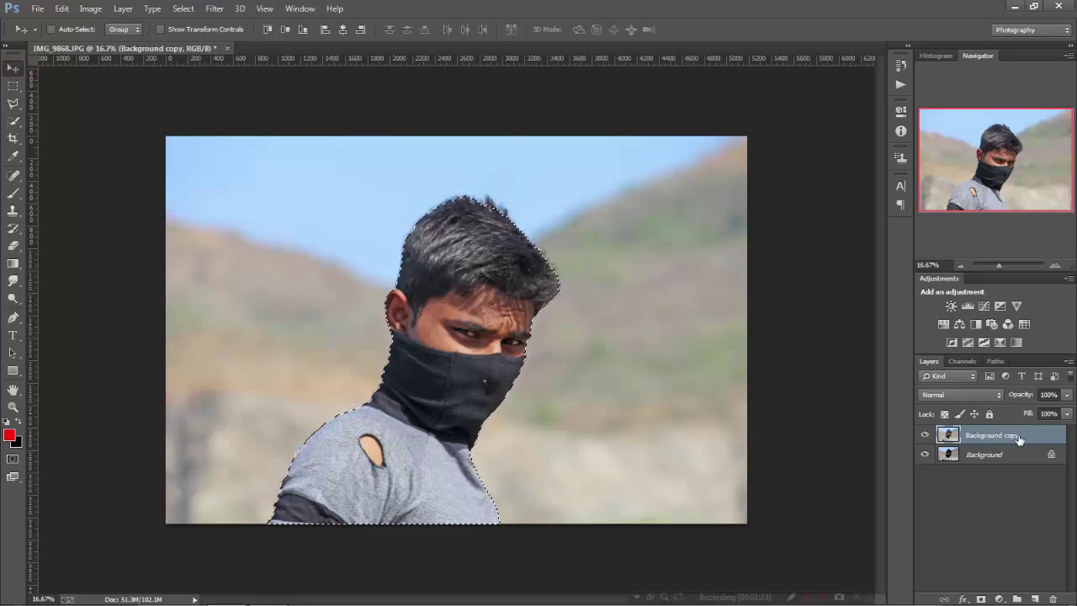
pyautogui.rightClick(1016, 435)
pyautogui.click(848, 406)
pyautogui.click(980, 598)
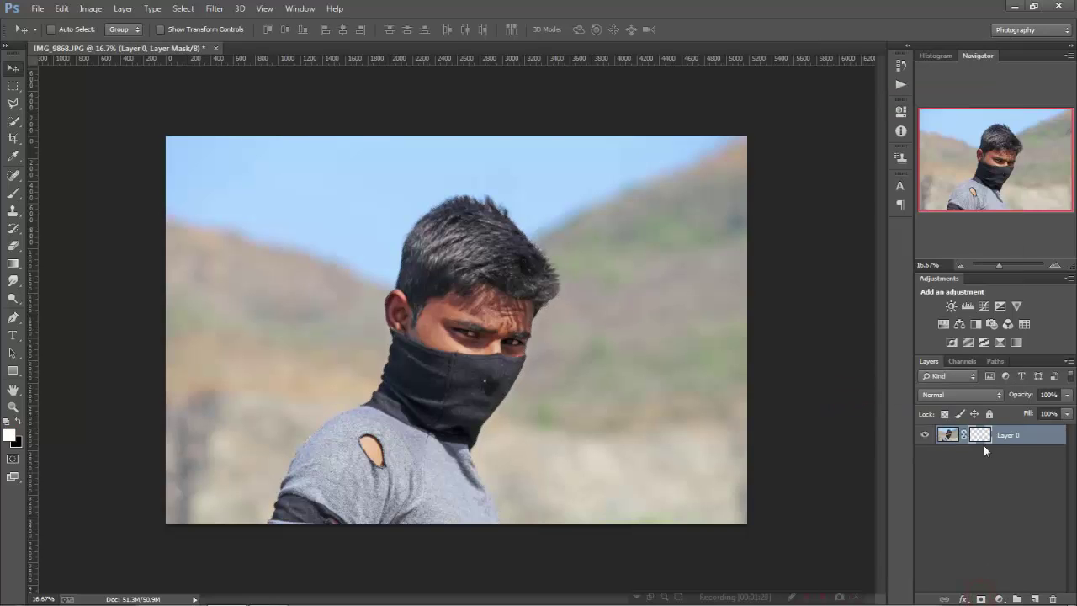
pyautogui.rightClick(981, 434)
pyautogui.click(916, 476)
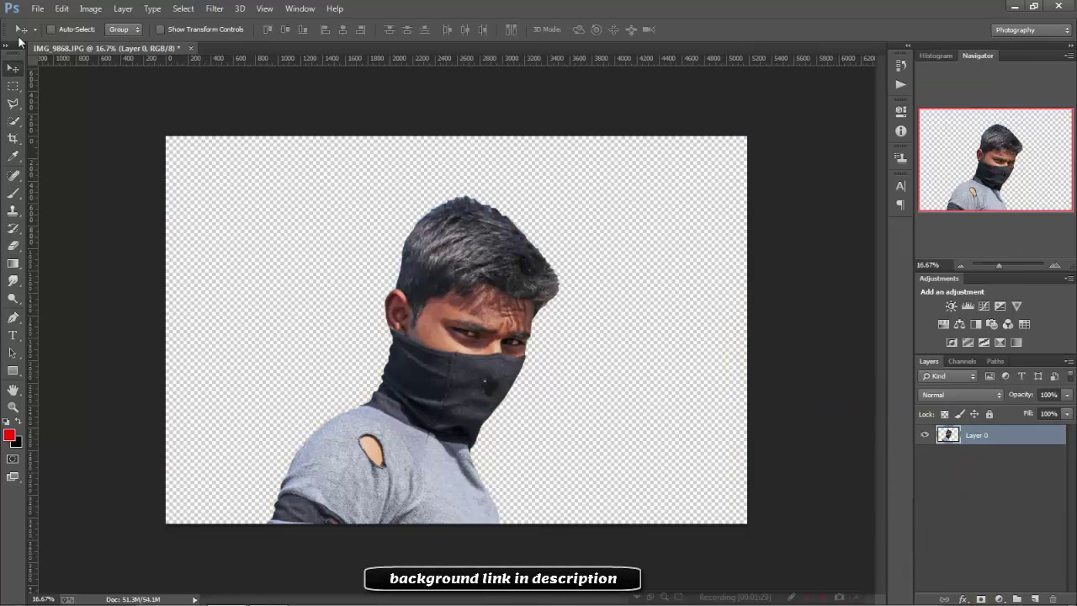
pyautogui.click(37, 8)
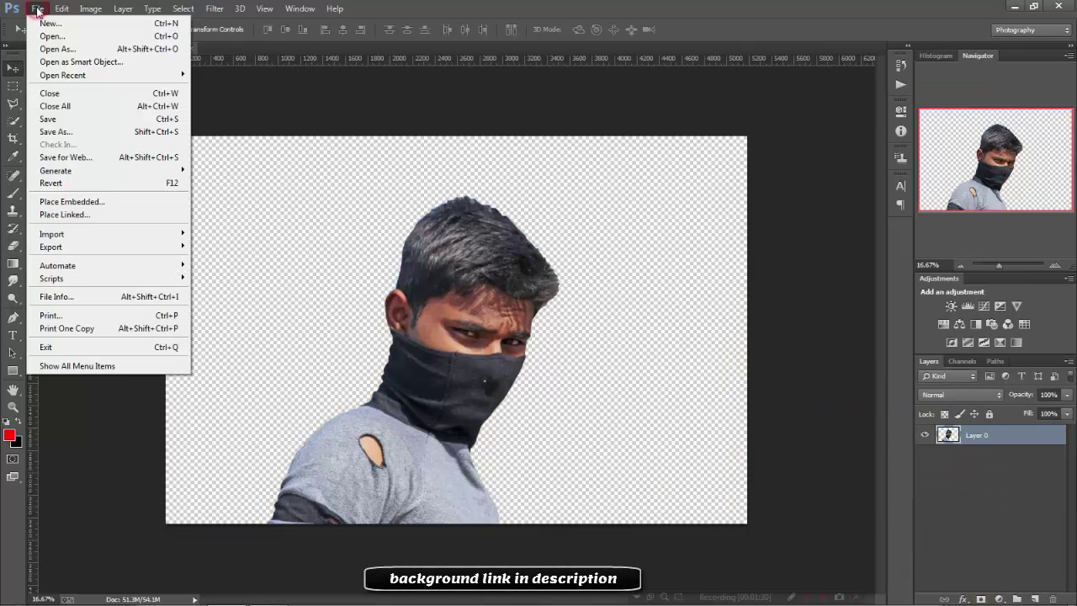
# Place canal-rocks-beach1 as an embedded image, scaled proportionally to fill the canvas.
pyautogui.click(69, 203)
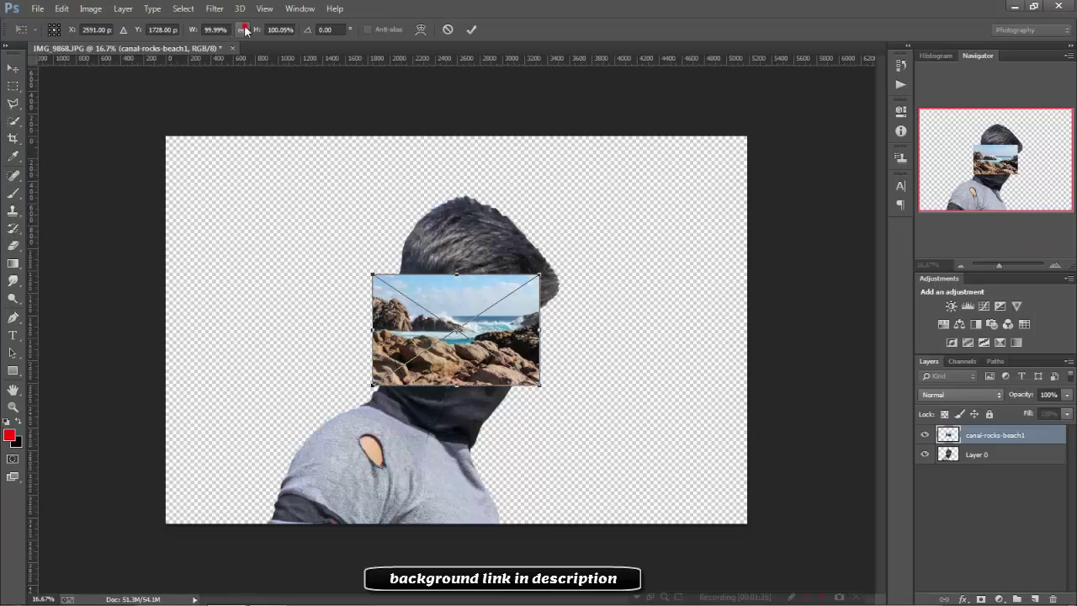
pyautogui.click(243, 29)
pyautogui.moveTo(259, 31); pyautogui.dragTo(519, 27)
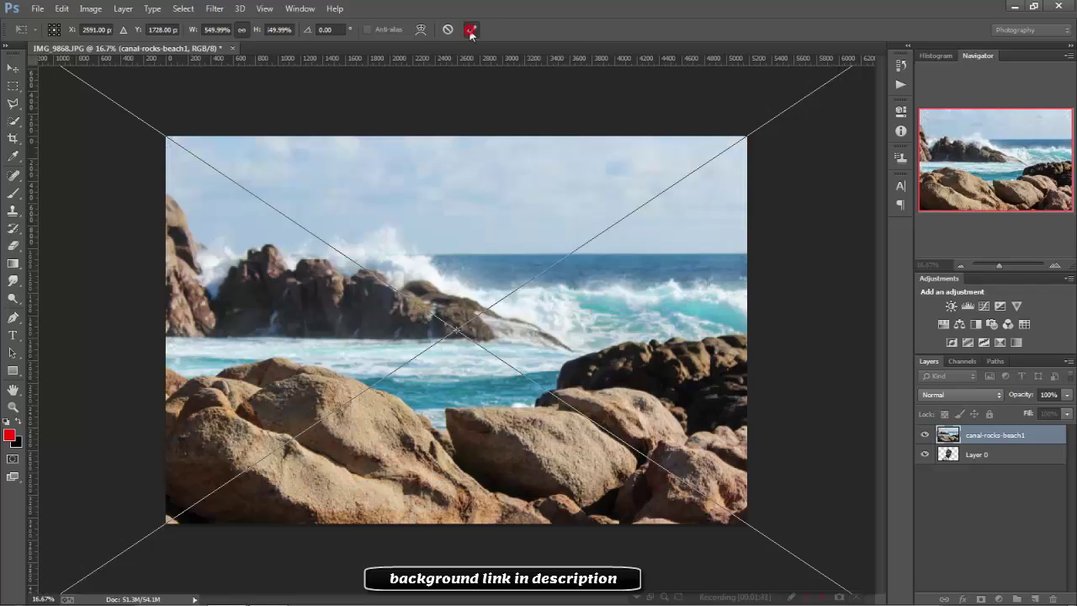
pyautogui.click(470, 31)
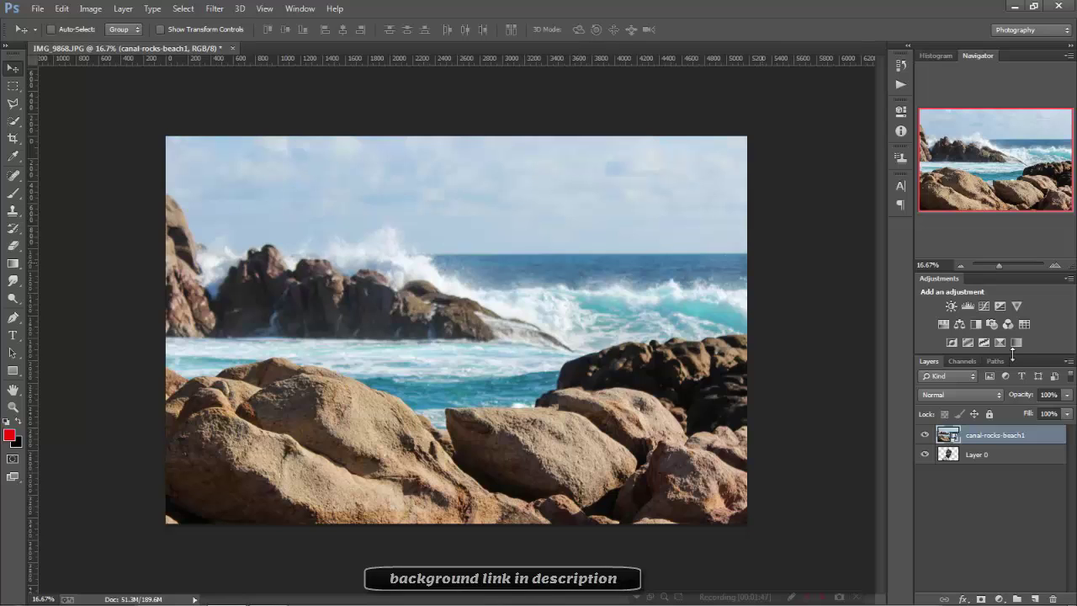
# Put the beach layer below Layer 0 and shift it down-right with Free Transform.
pyautogui.rightClick(1049, 433)
pyautogui.click(918, 202)
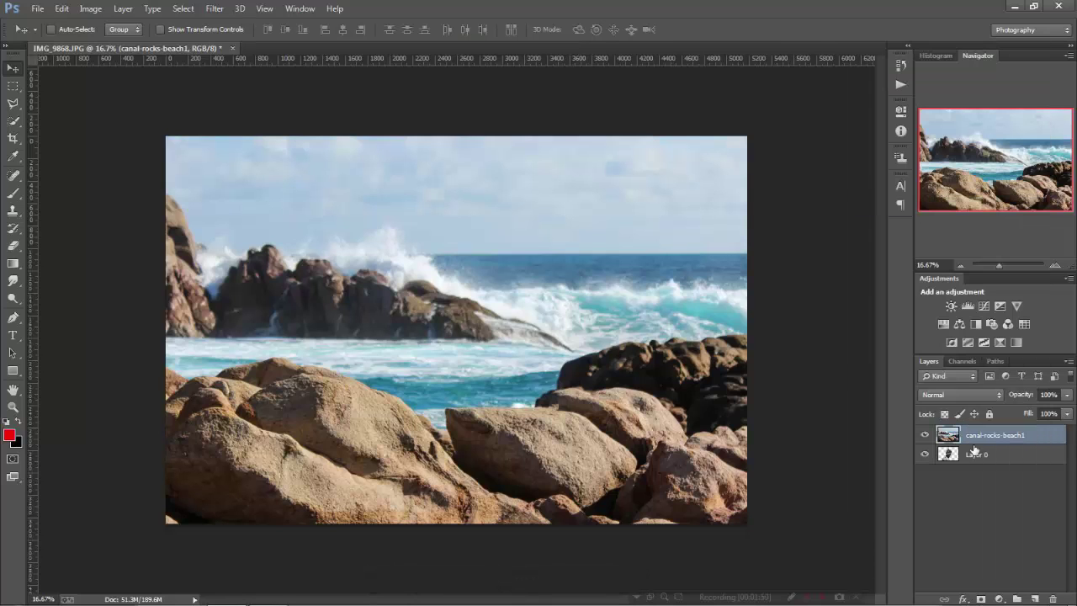
pyautogui.moveTo(1009, 434); pyautogui.dragTo(1021, 471)
pyautogui.click(1020, 437)
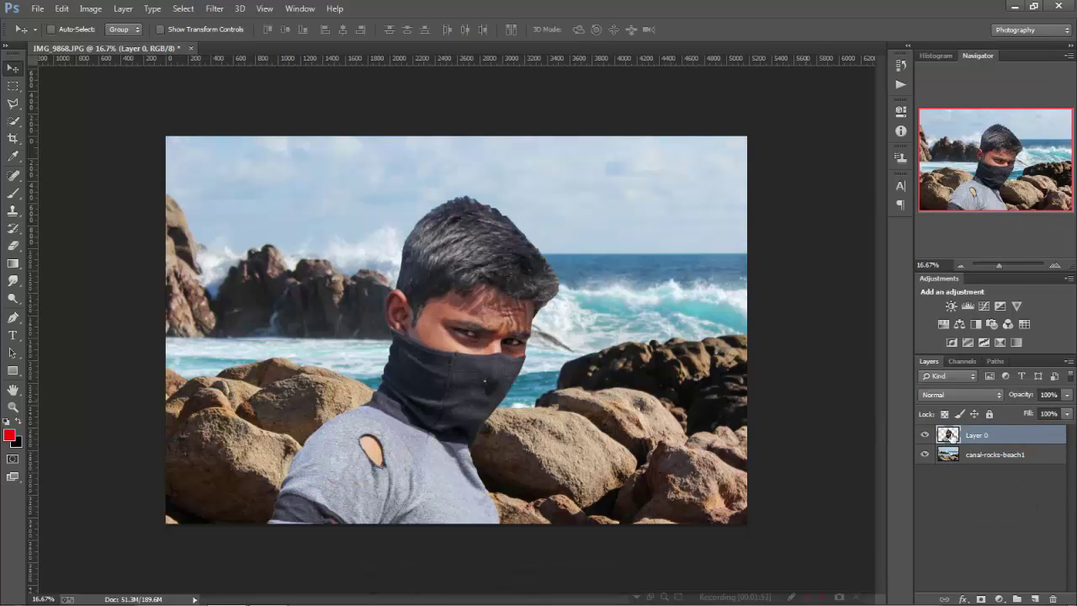
pyautogui.click(1050, 454)
pyautogui.hotkey('ctrl', 't')
pyautogui.moveTo(664, 388); pyautogui.dragTo(699, 446)
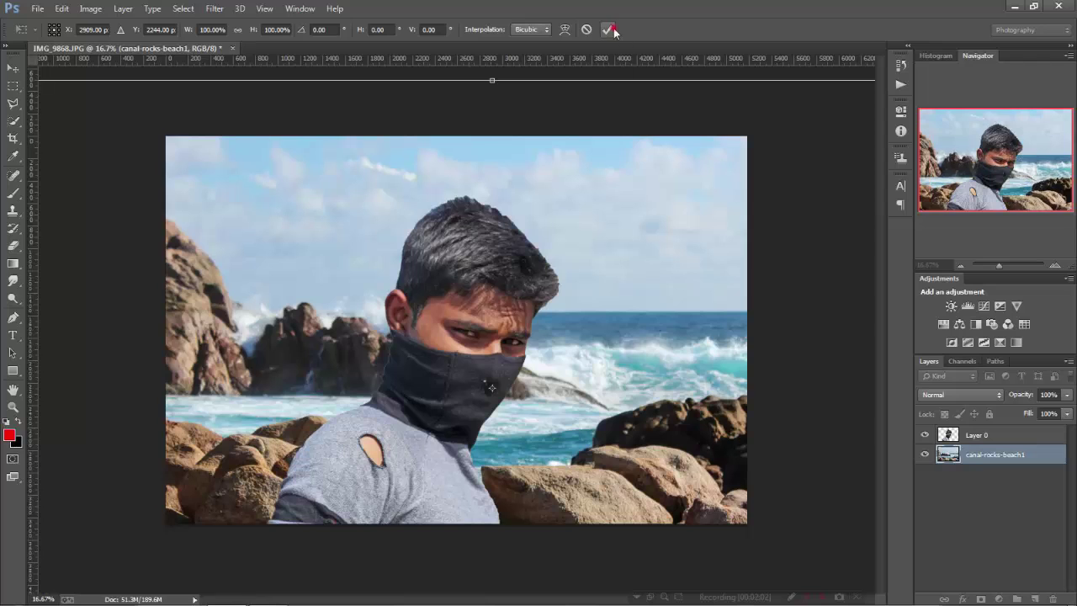
pyautogui.press('Return')
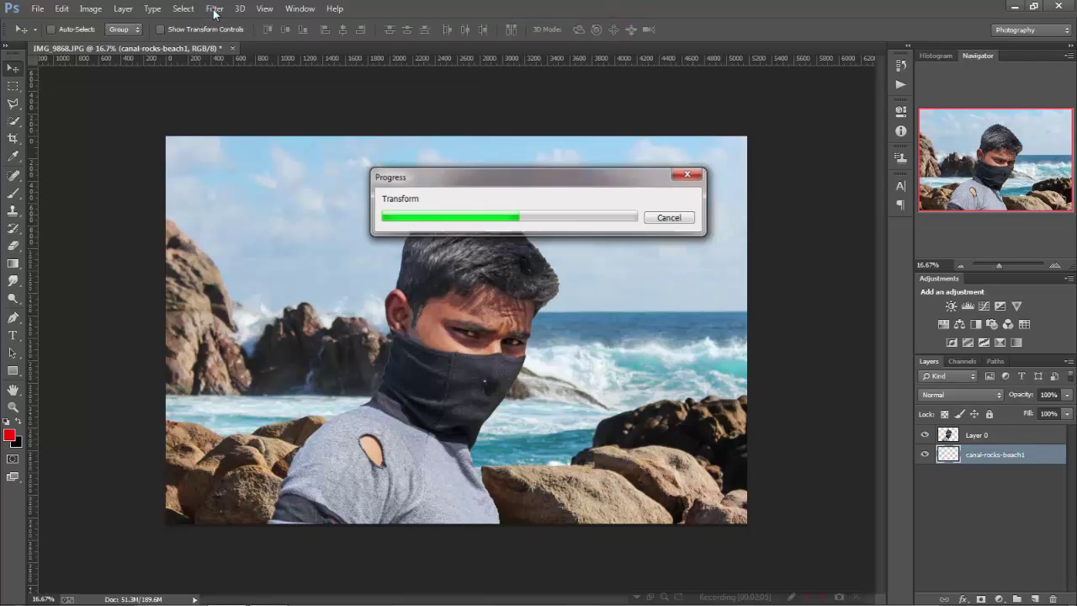
# Apply a Gaussian Blur to the canal-rocks-beach1 backdrop layer.
pyautogui.click(213, 9)
pyautogui.moveTo(221, 169)
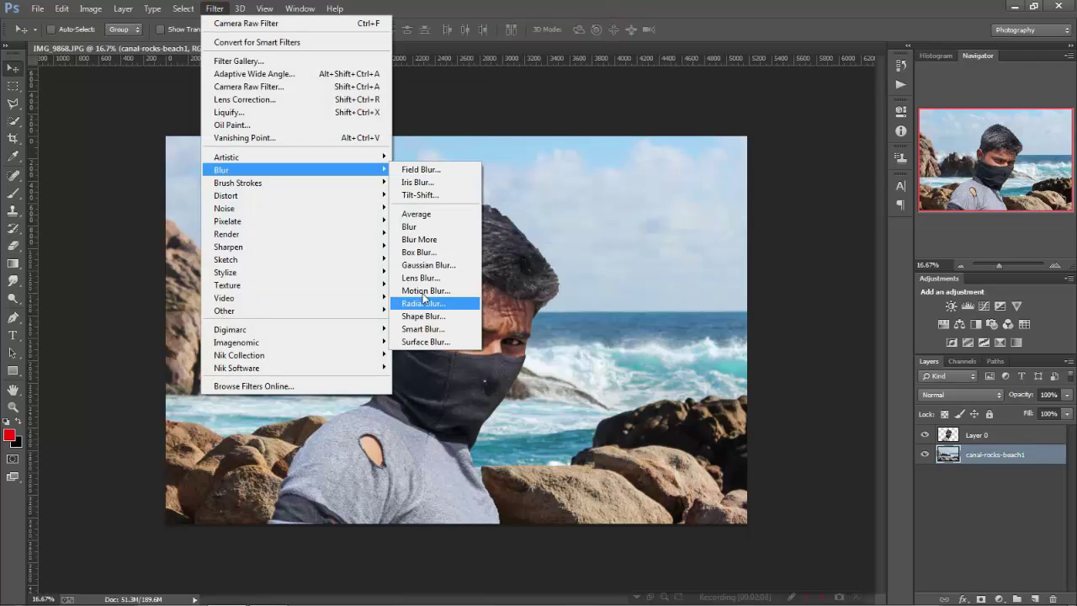
pyautogui.click(416, 268)
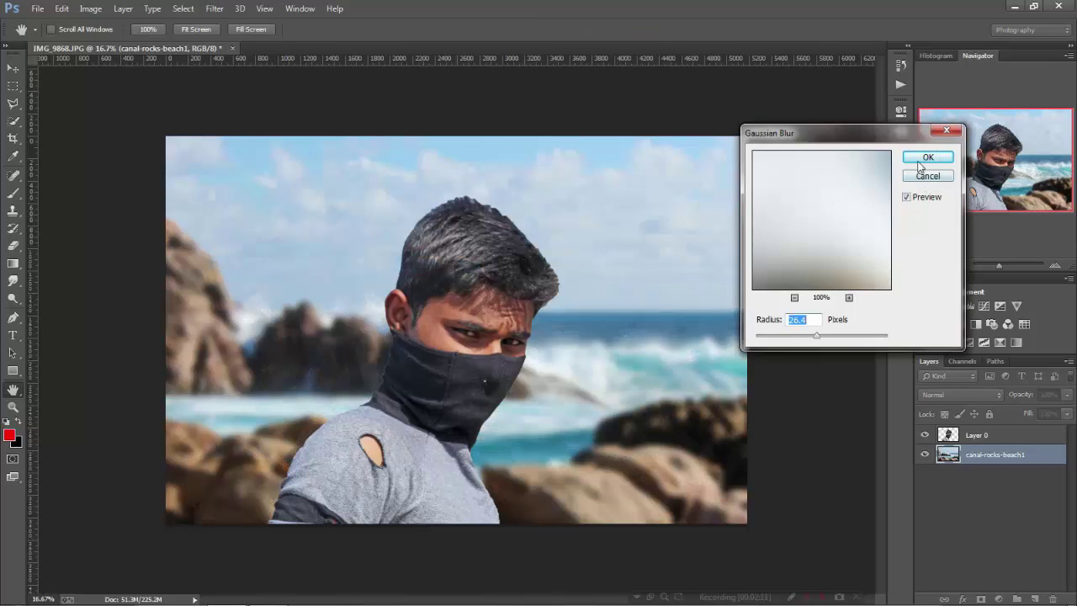
pyautogui.click(921, 160)
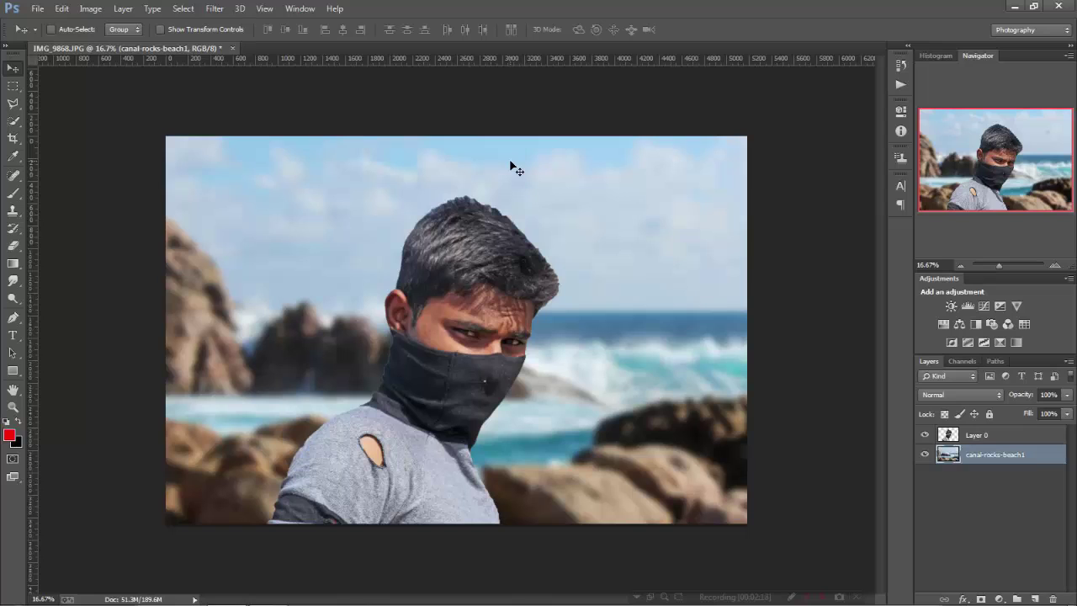
# In Camera Raw, set Contrast +17, Highlights -48, Shadows +38, Clarity +24 and Vibrance +15.
pyautogui.click(214, 9)
pyautogui.click(231, 86)
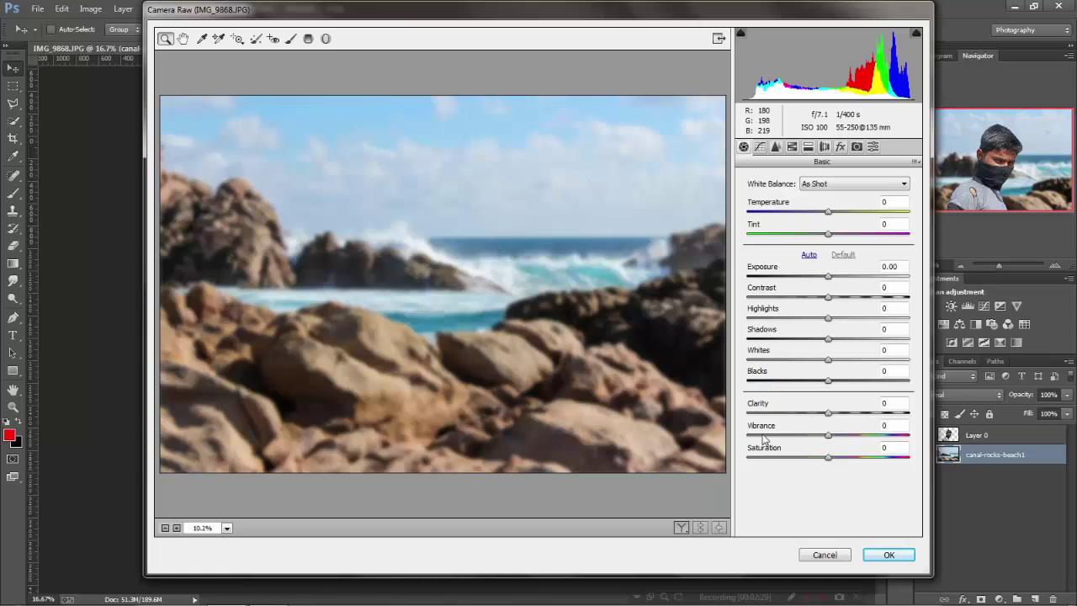
pyautogui.moveTo(843, 413)
pyautogui.mouseDown()
pyautogui.moveTo(842, 380)
pyautogui.moveTo(855, 380)
pyautogui.moveTo(821, 362)
pyautogui.moveTo(838, 297)
pyautogui.moveTo(791, 318)
pyautogui.mouseUp()
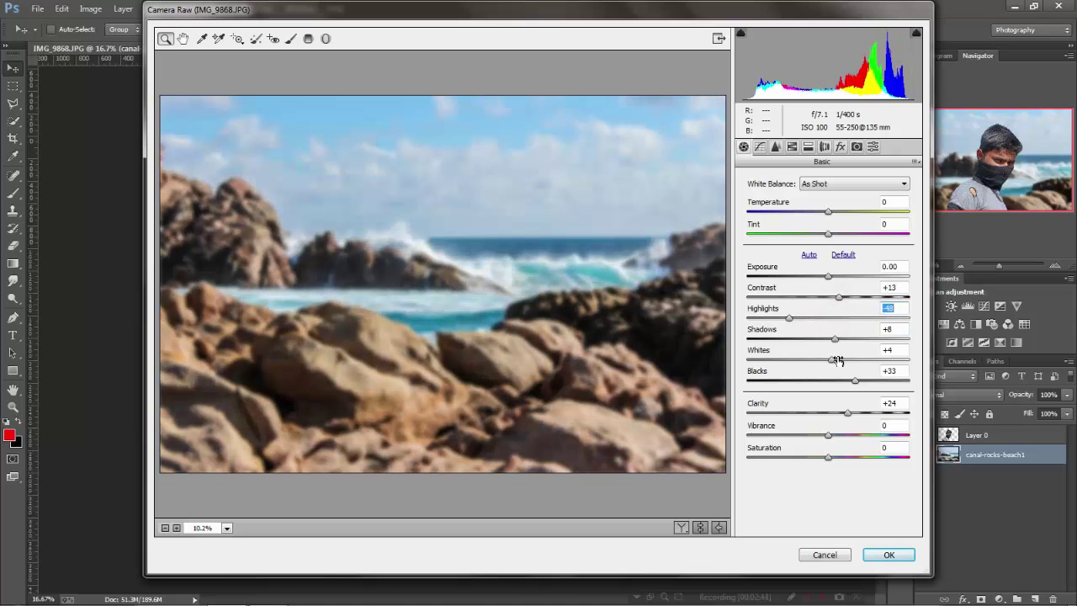
pyautogui.moveTo(831, 360); pyautogui.dragTo(808, 362)
pyautogui.moveTo(828, 434); pyautogui.dragTo(848, 438)
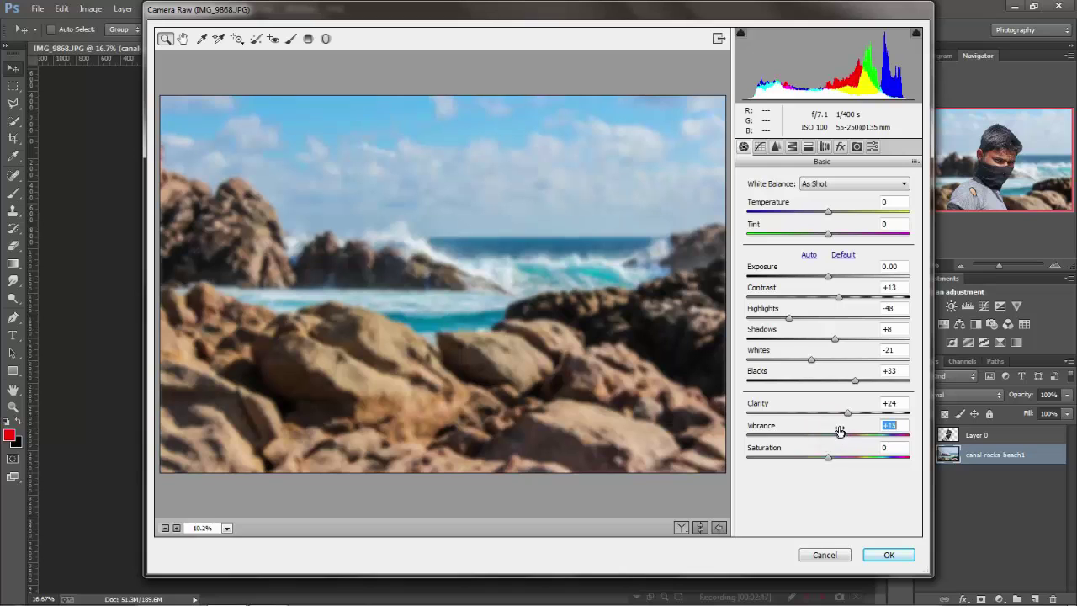
pyautogui.moveTo(839, 340); pyautogui.dragTo(862, 342)
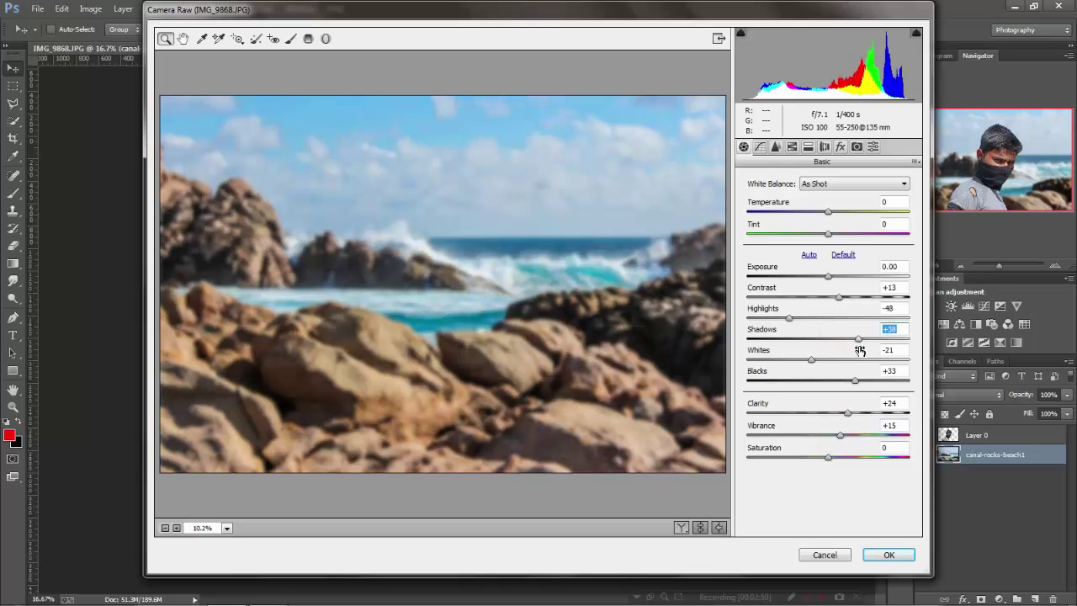
pyautogui.moveTo(854, 380); pyautogui.dragTo(866, 380)
pyautogui.click(776, 146)
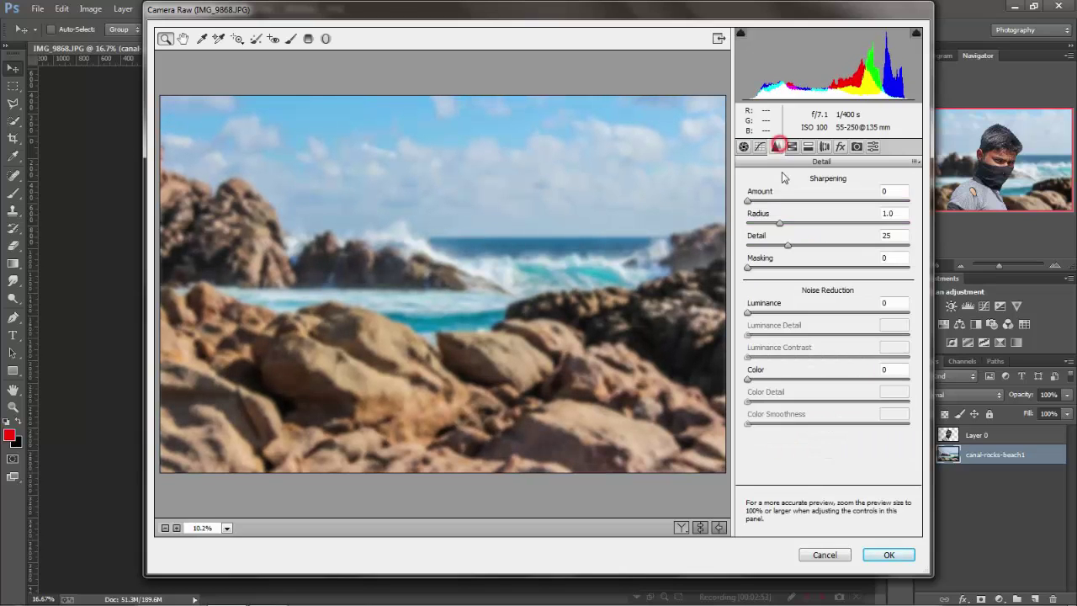
pyautogui.click(743, 146)
pyautogui.click(838, 296)
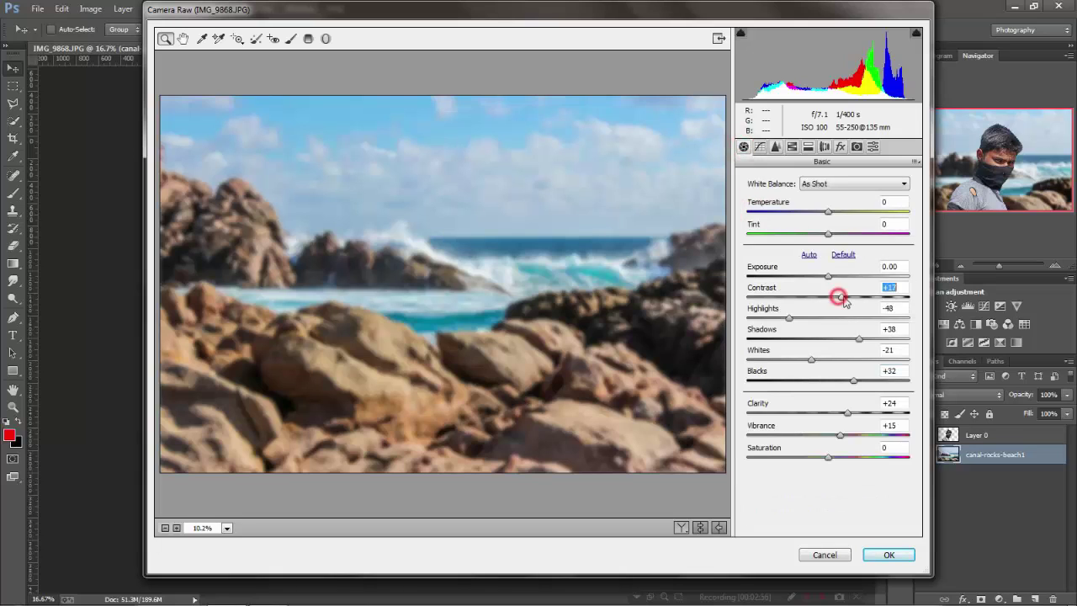
# Shift Reds hue to +100, boost Yellows saturation to +51 plus reds, purples, magentas, and apply.
pyautogui.click(791, 147)
pyautogui.click(749, 199)
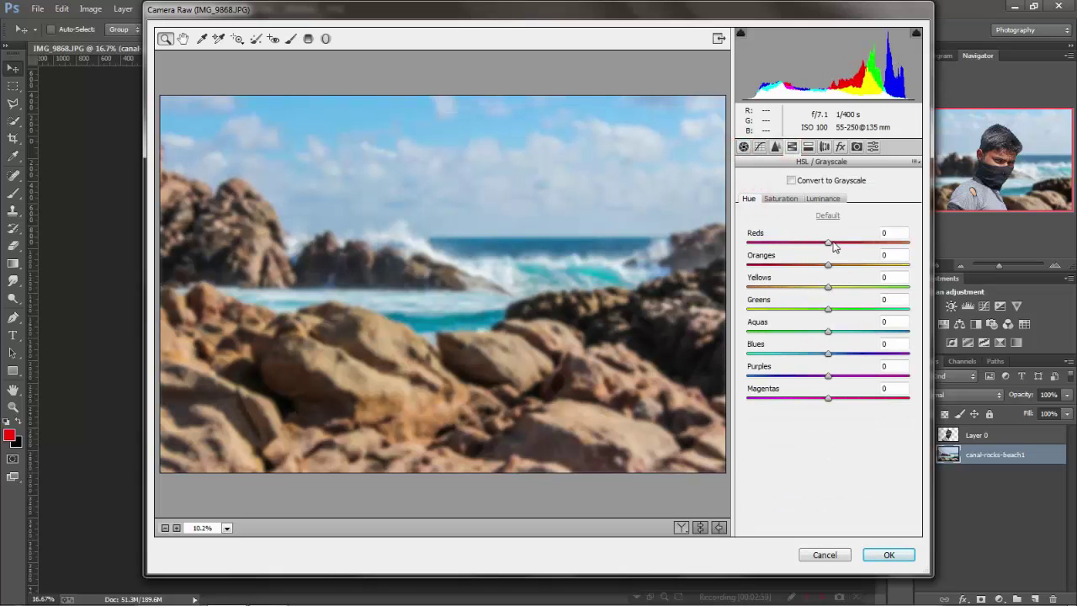
pyautogui.moveTo(831, 243)
pyautogui.mouseDown()
pyautogui.moveTo(910, 244)
pyautogui.moveTo(851, 244)
pyautogui.moveTo(866, 267)
pyautogui.moveTo(785, 287)
pyautogui.moveTo(852, 309)
pyautogui.moveTo(861, 332)
pyautogui.moveTo(843, 353)
pyautogui.moveTo(829, 352)
pyautogui.moveTo(849, 375)
pyautogui.moveTo(871, 331)
pyautogui.mouseUp()
pyautogui.click(780, 199)
pyautogui.moveTo(829, 287)
pyautogui.mouseDown()
pyautogui.moveTo(869, 288)
pyautogui.moveTo(836, 266)
pyautogui.moveTo(852, 242)
pyautogui.mouseUp()
pyautogui.moveTo(828, 375)
pyautogui.mouseDown()
pyautogui.moveTo(849, 375)
pyautogui.moveTo(856, 397)
pyautogui.mouseUp()
pyautogui.click(889, 556)
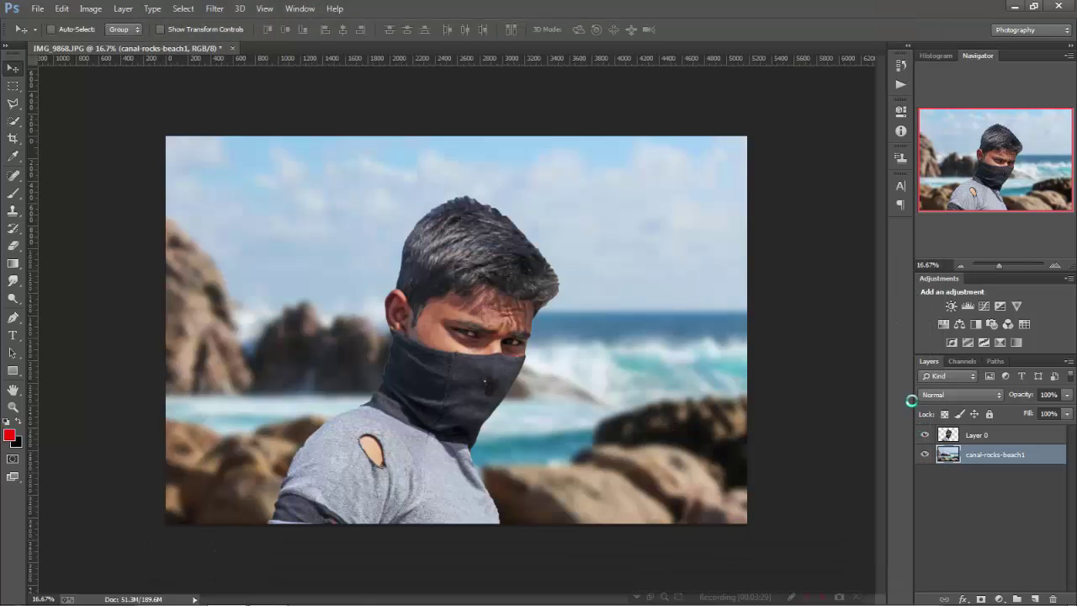
# Merge Layer 0 down into the beach layer, then try and cancel the Camera Raw Filter.
pyautogui.moveTo(548, 173); pyautogui.dragTo(547, 46)
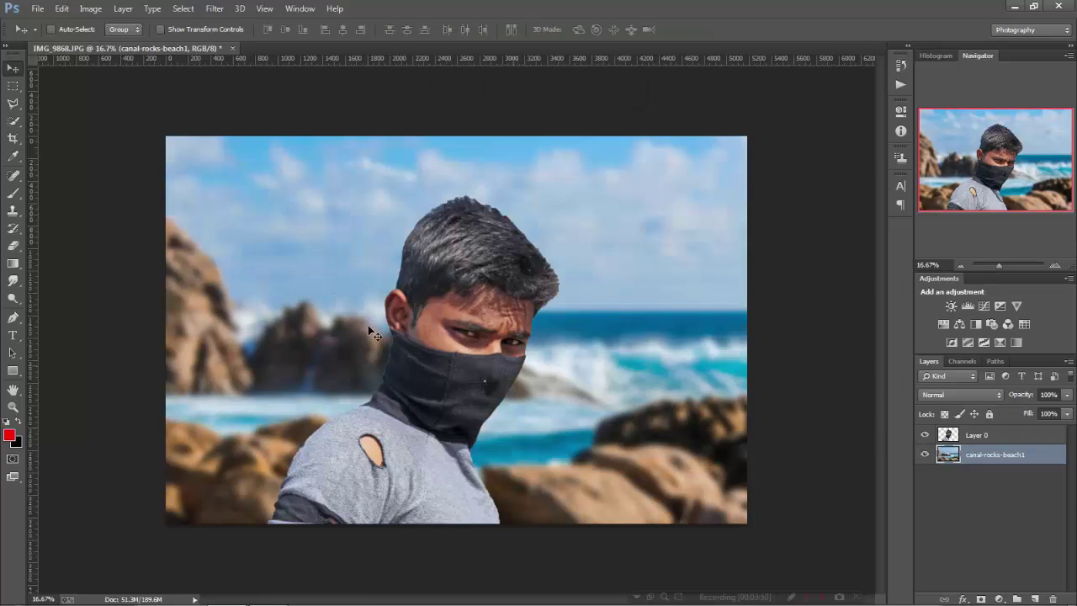
pyautogui.rightClick(1026, 436)
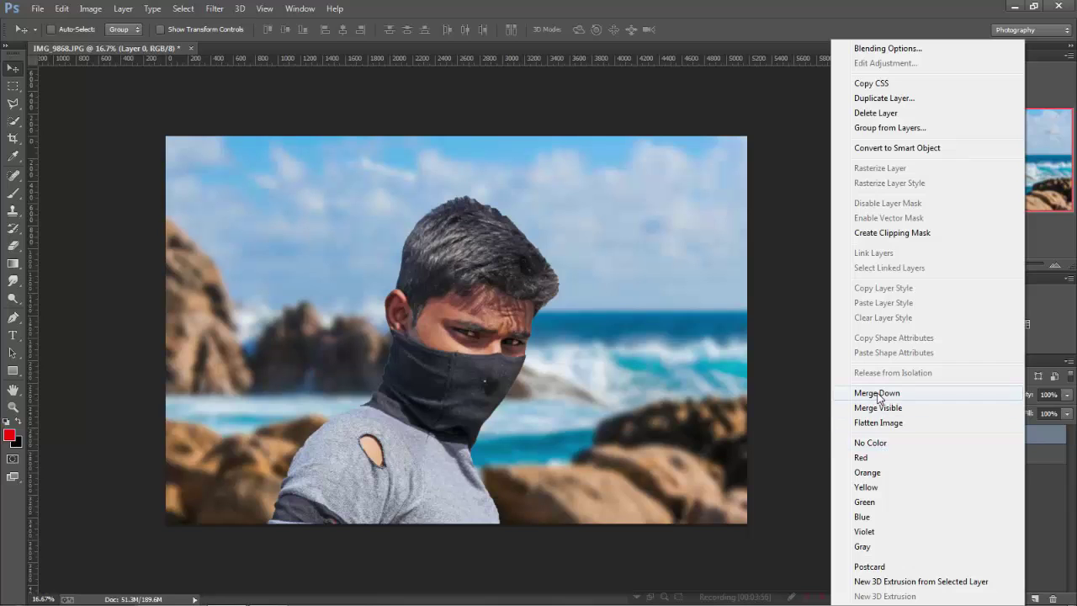
pyautogui.click(876, 392)
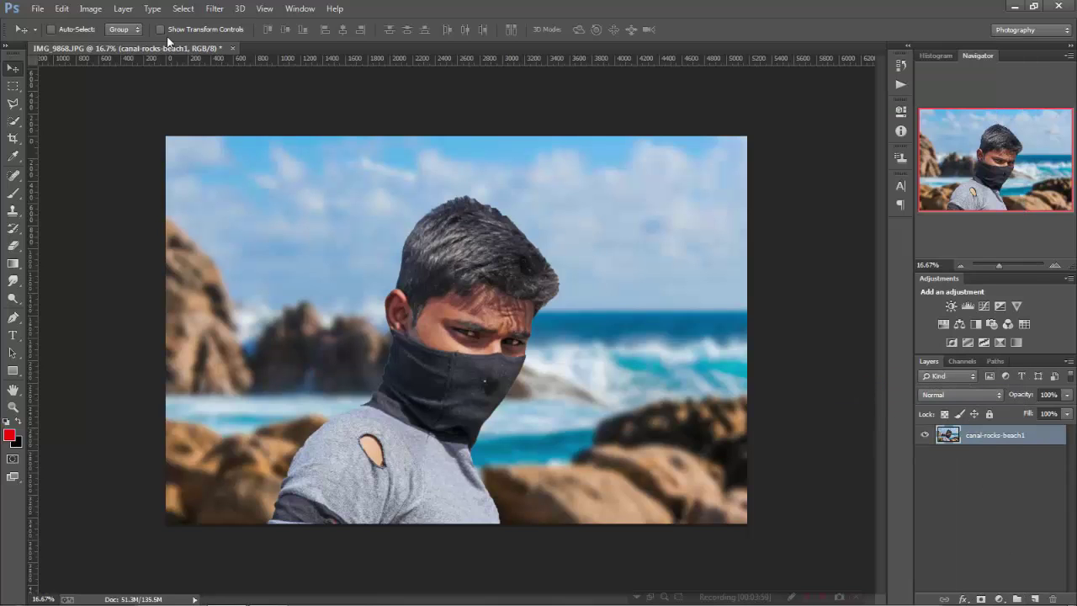
pyautogui.click(212, 9)
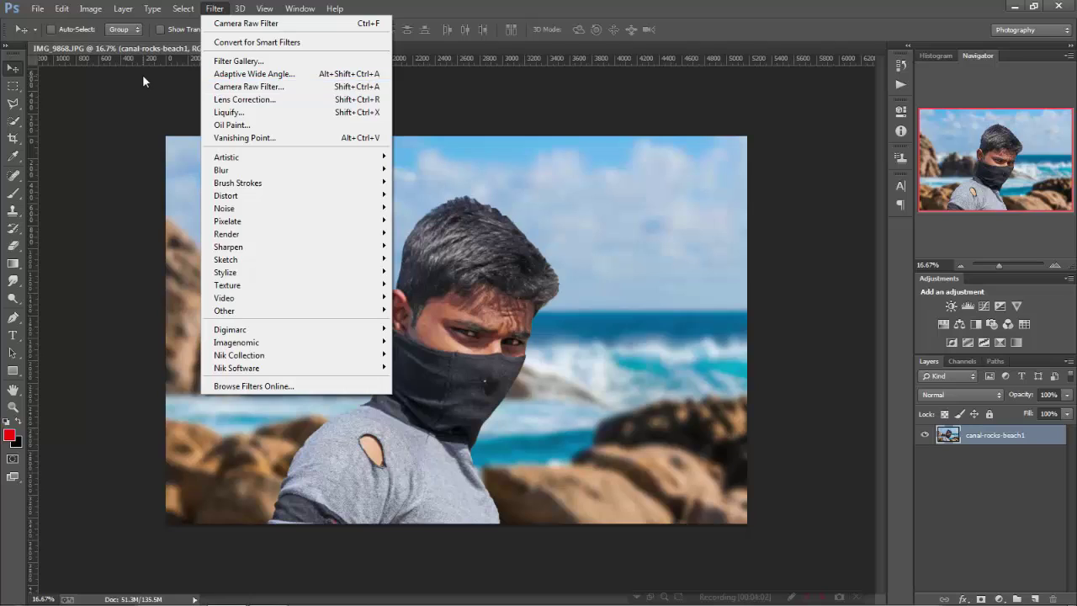
pyautogui.click(208, 86)
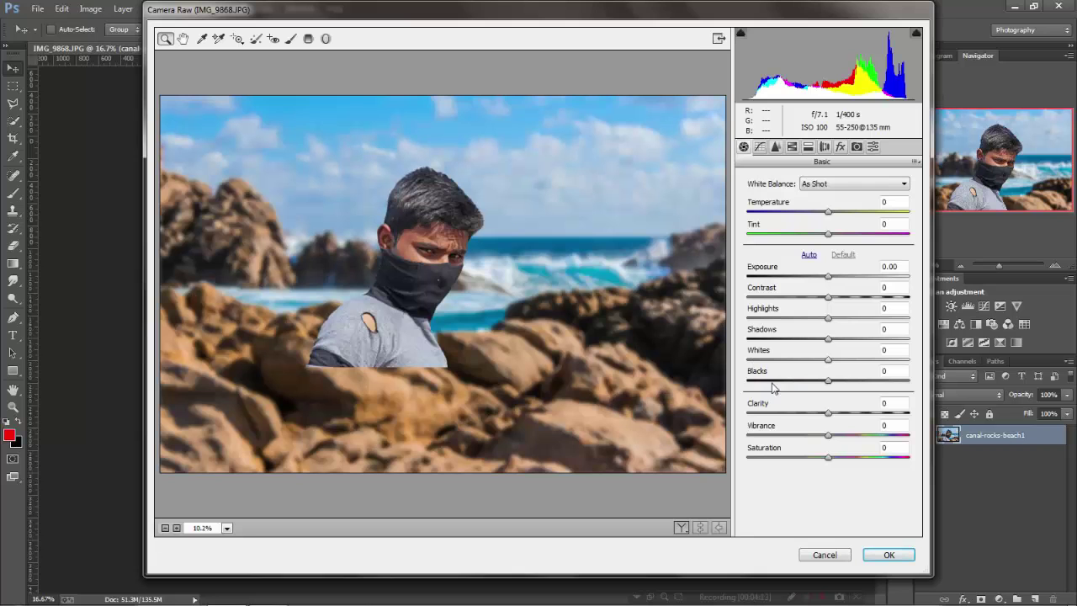
pyautogui.click(830, 412)
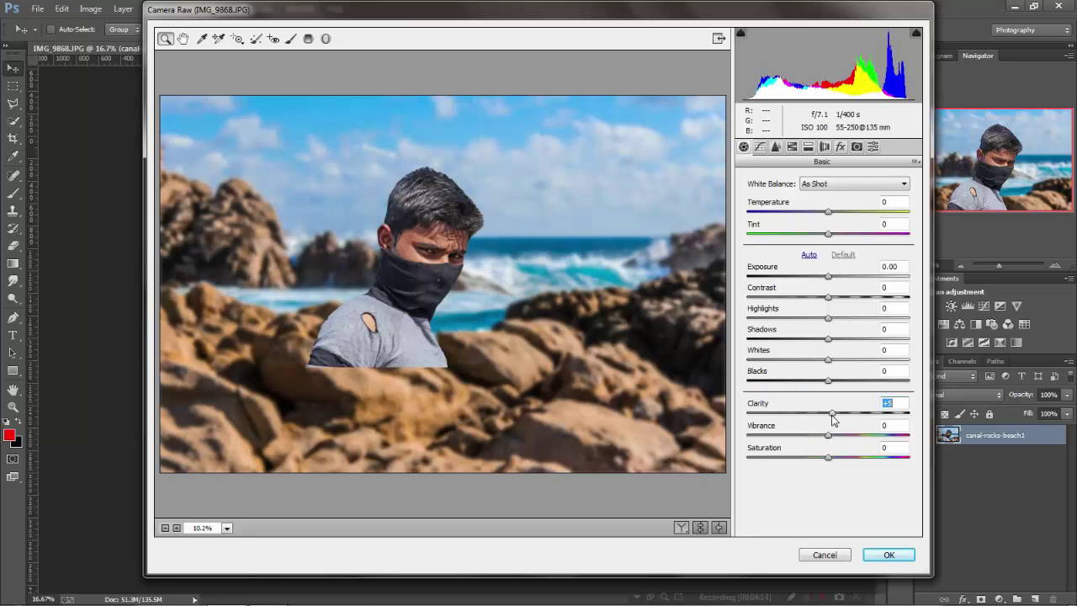
pyautogui.click(824, 555)
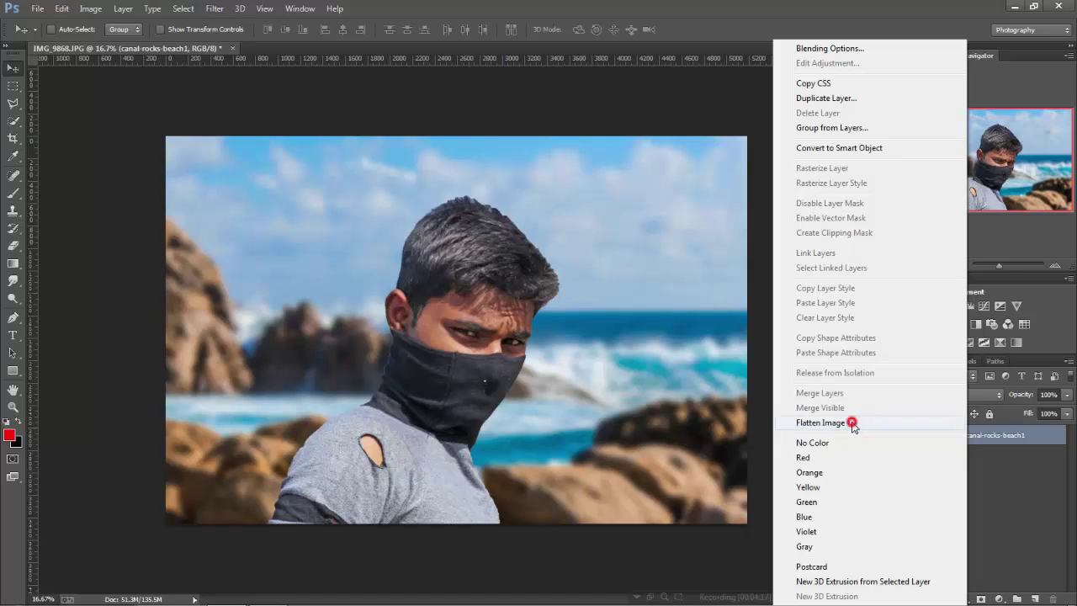
# Flatten the image into one Background layer and open the Camera Raw Filter on it.
pyautogui.click(849, 425)
pyautogui.click(214, 9)
pyautogui.click(217, 86)
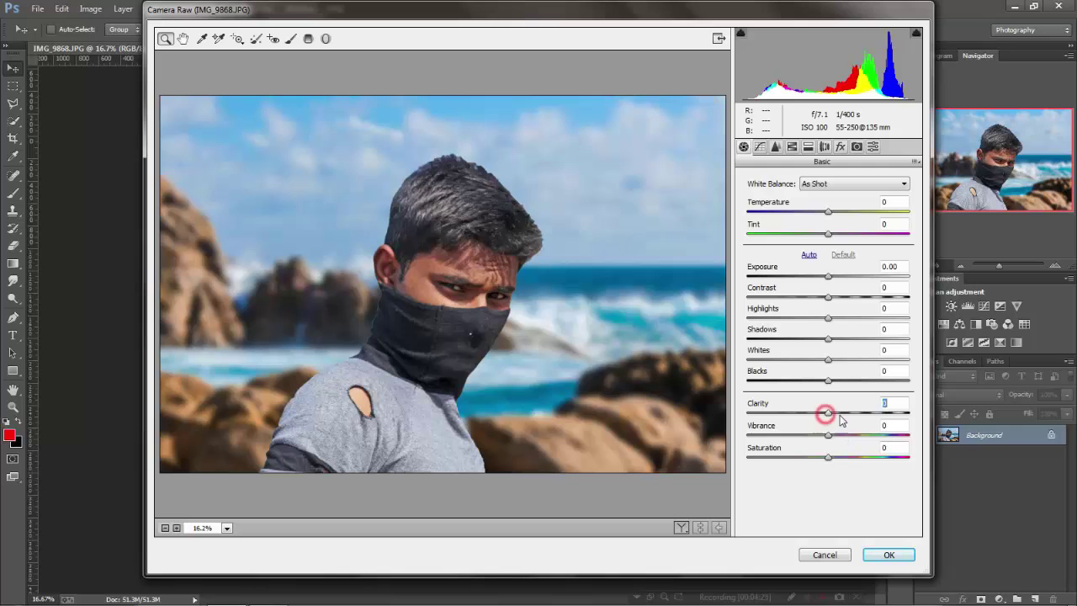
# Set Clarity +28, Vibrance +14, adjust Blacks and Whites, and sharpening Amount 25.
pyautogui.click(825, 412)
pyautogui.moveTo(838, 421); pyautogui.dragTo(846, 416)
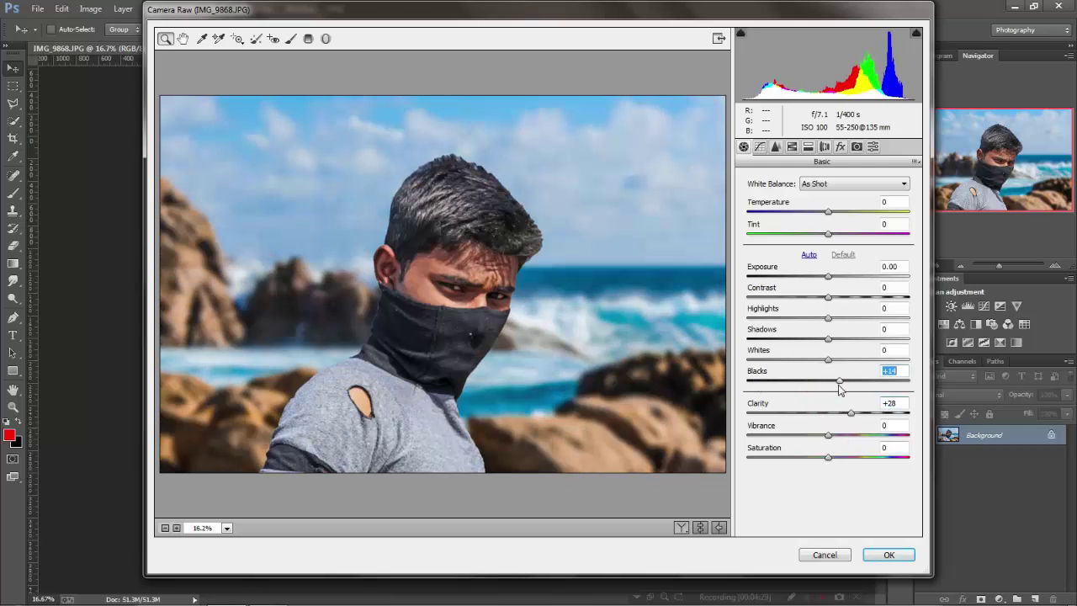
pyautogui.moveTo(828, 381)
pyautogui.mouseDown()
pyautogui.moveTo(844, 343)
pyautogui.moveTo(827, 349)
pyautogui.moveTo(831, 297)
pyautogui.mouseUp()
pyautogui.moveTo(829, 434); pyautogui.dragTo(833, 434)
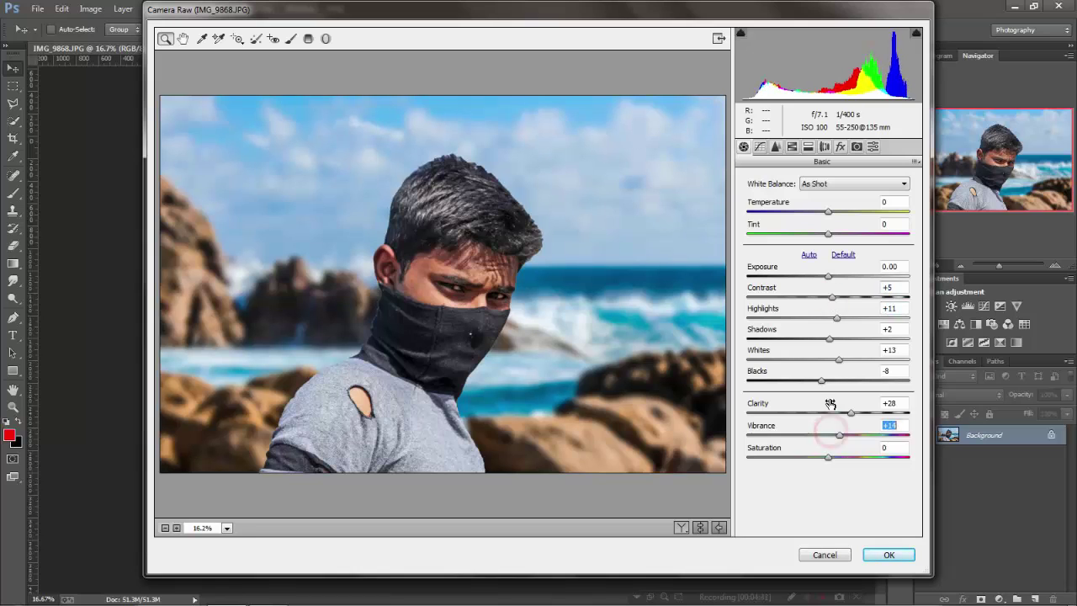
pyautogui.click(776, 147)
pyautogui.moveTo(746, 200); pyautogui.dragTo(778, 202)
# Boost saturation: Reds +50, Oranges +54, Yellows +41, Aquas +33, Blues +25, and apply.
pyautogui.click(805, 148)
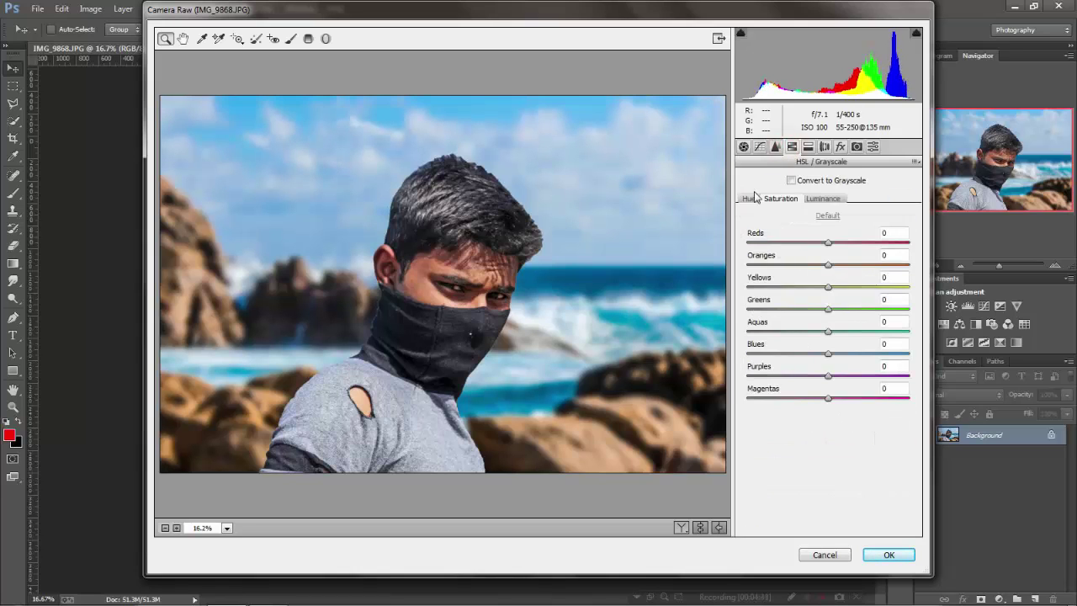
pyautogui.moveTo(829, 244)
pyautogui.mouseDown()
pyautogui.moveTo(814, 266)
pyautogui.moveTo(871, 265)
pyautogui.moveTo(868, 244)
pyautogui.mouseUp()
pyautogui.click(780, 199)
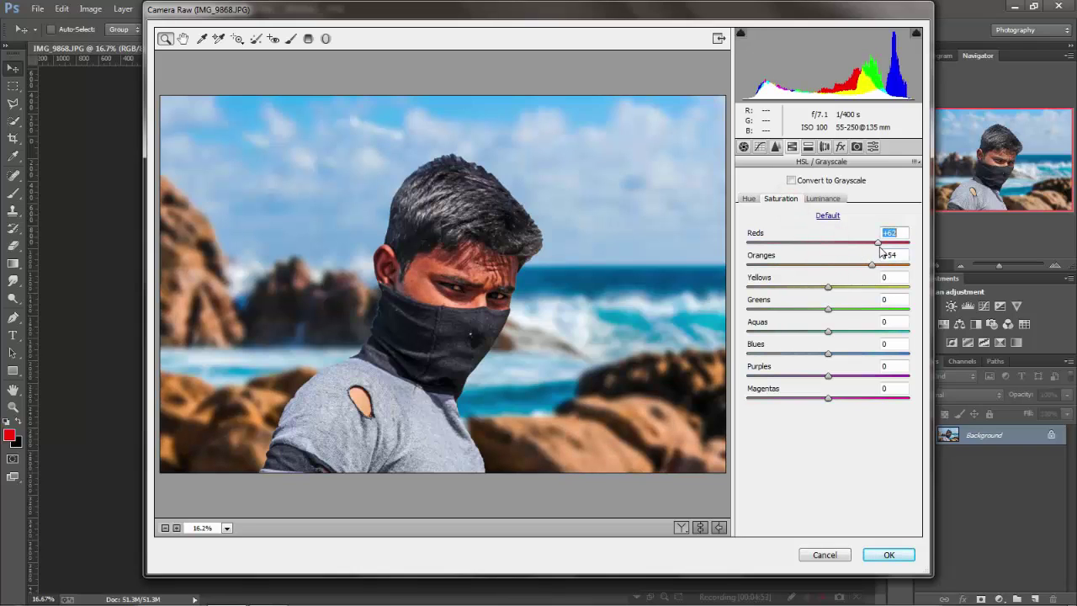
pyautogui.moveTo(827, 287)
pyautogui.mouseDown()
pyautogui.moveTo(888, 288)
pyautogui.moveTo(860, 288)
pyautogui.mouseUp()
pyautogui.moveTo(829, 330)
pyautogui.mouseDown()
pyautogui.moveTo(855, 331)
pyautogui.moveTo(849, 354)
pyautogui.mouseUp()
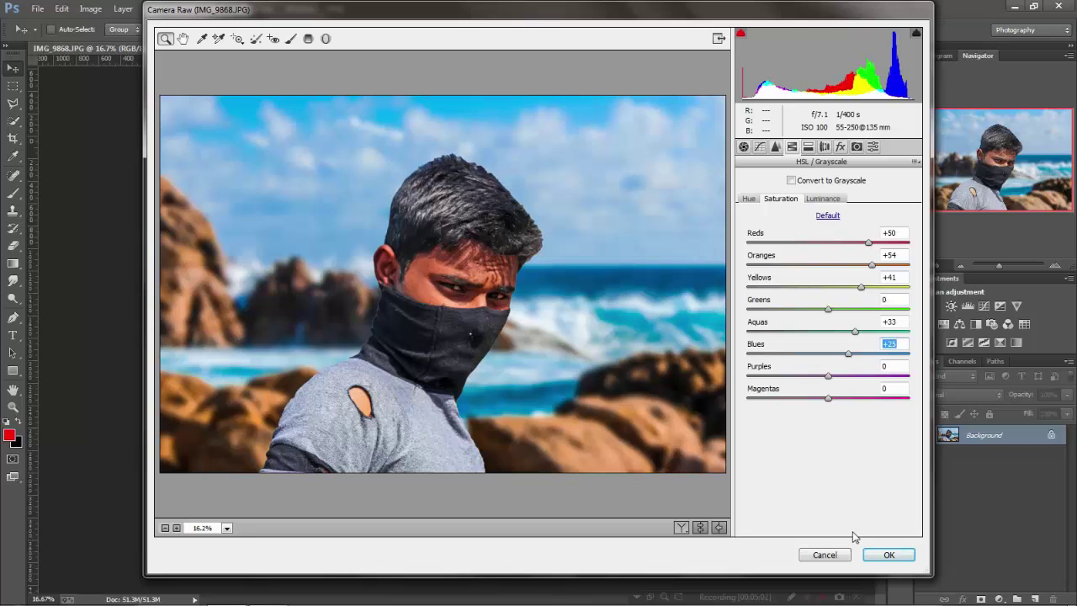
pyautogui.click(879, 553)
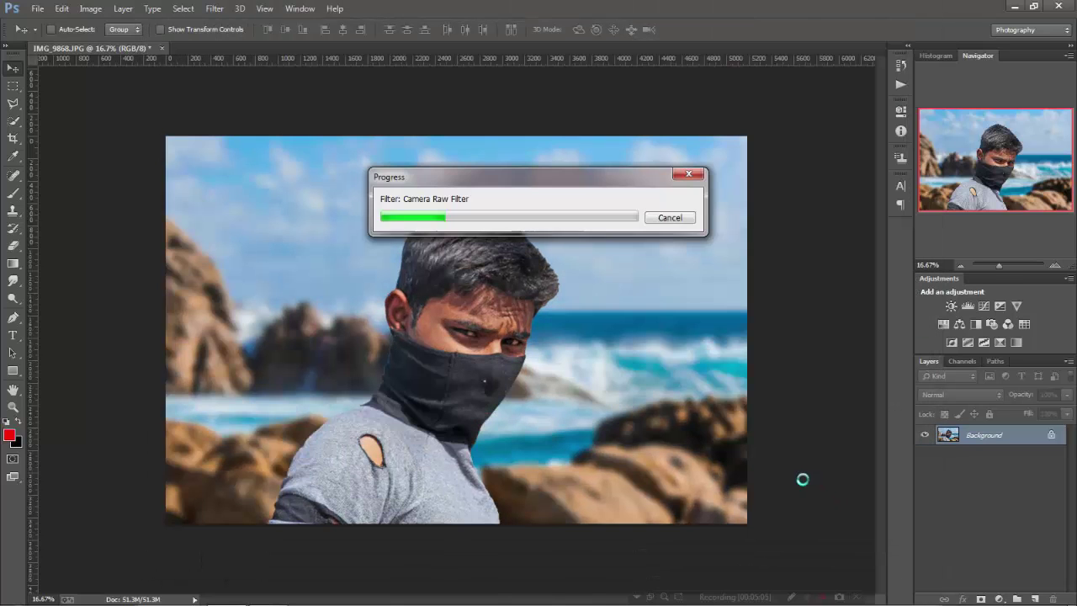
pyautogui.moveTo(596, 173); pyautogui.dragTo(580, 72)
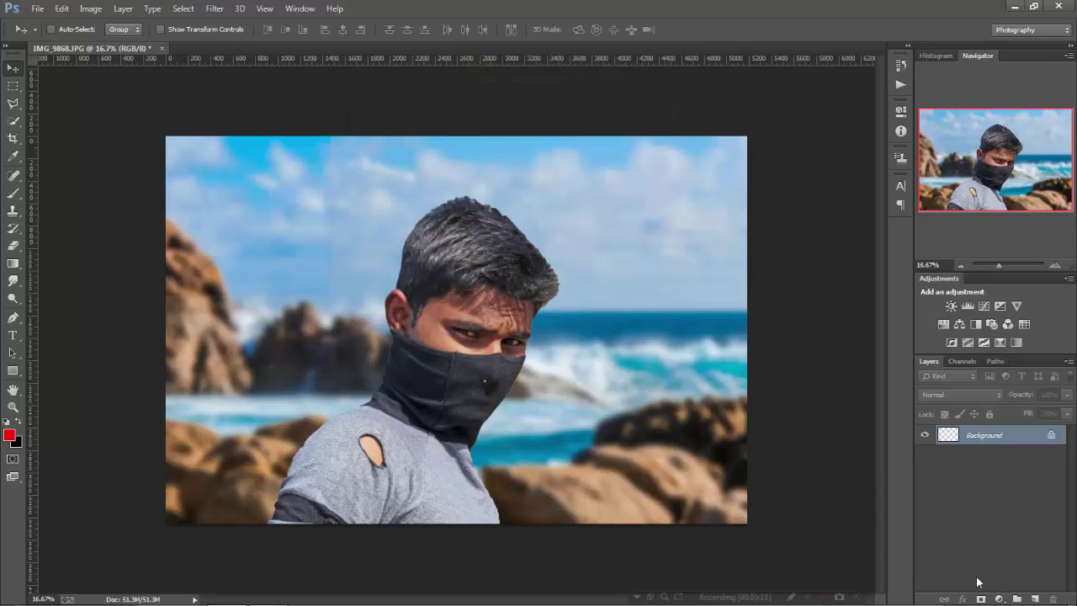
# Paint a soft red dab over the left rocks on a new layer set to Screen.
pyautogui.click(1035, 599)
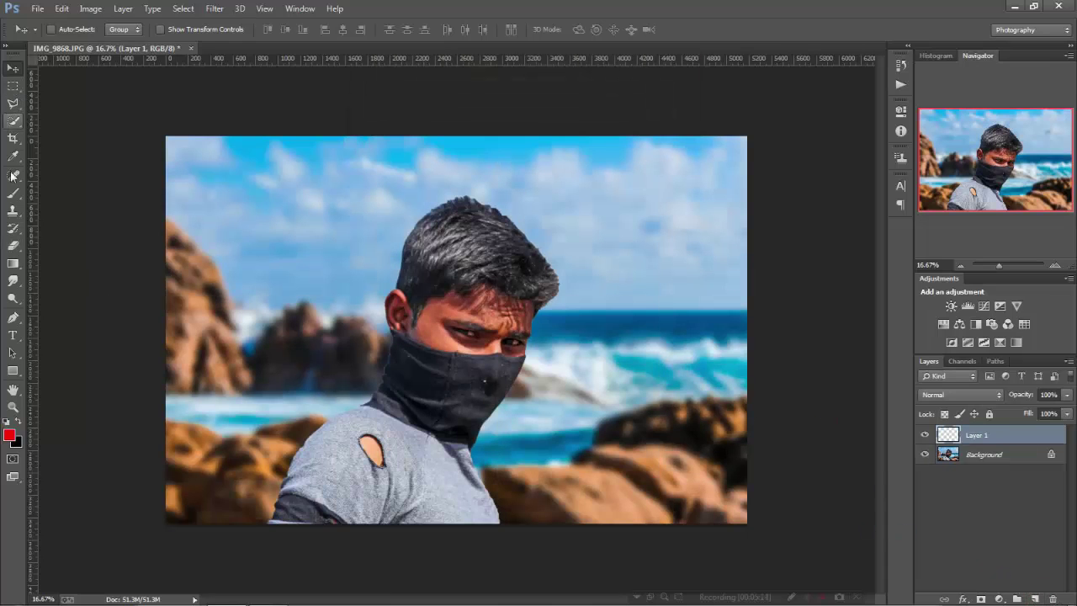
pyautogui.click(13, 199)
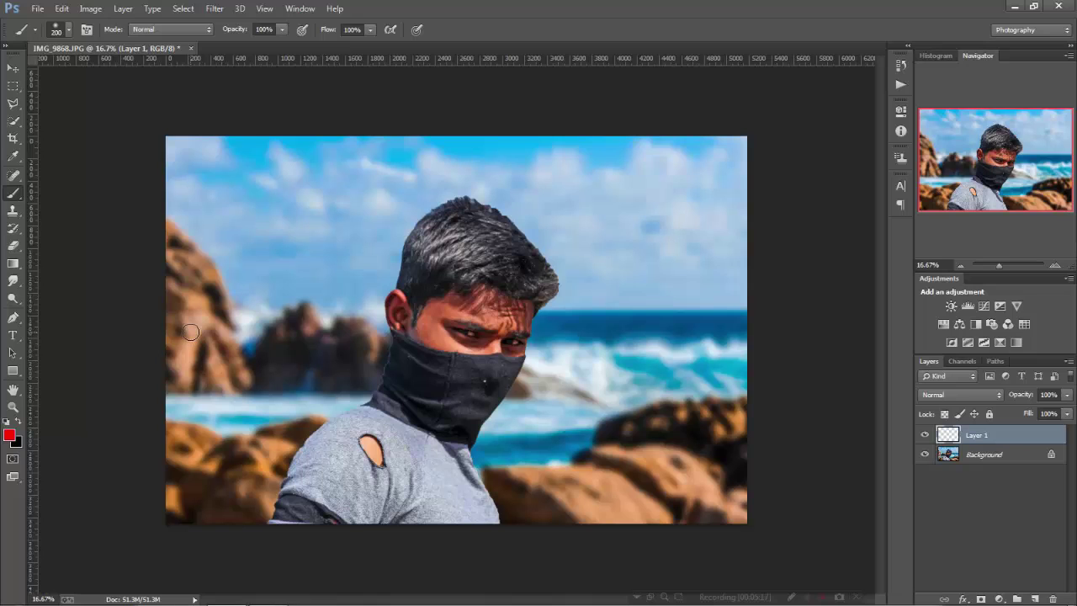
pyautogui.click(10, 434)
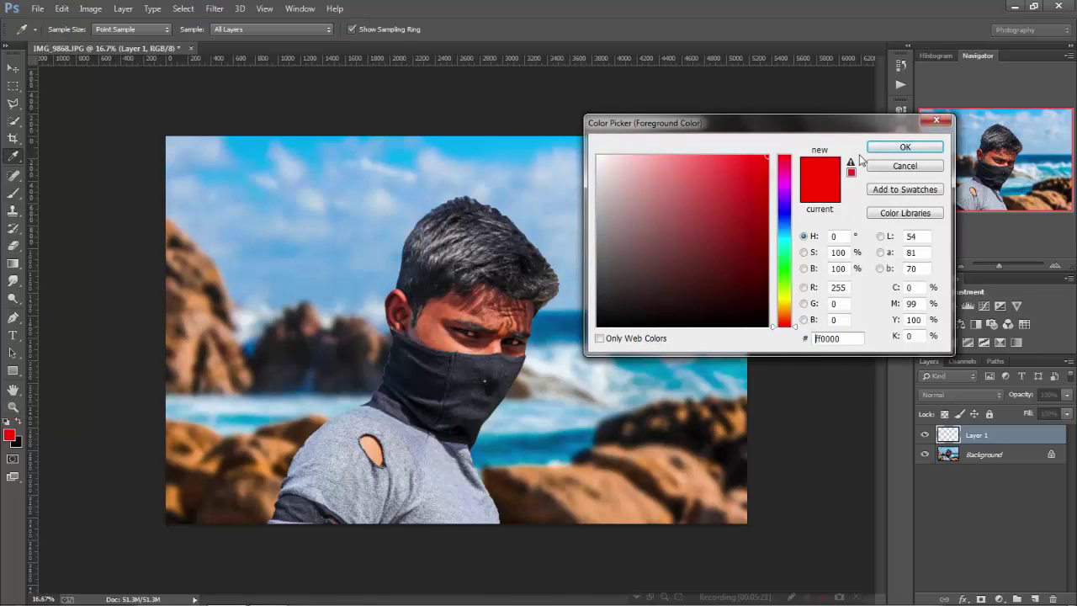
pyautogui.click(883, 148)
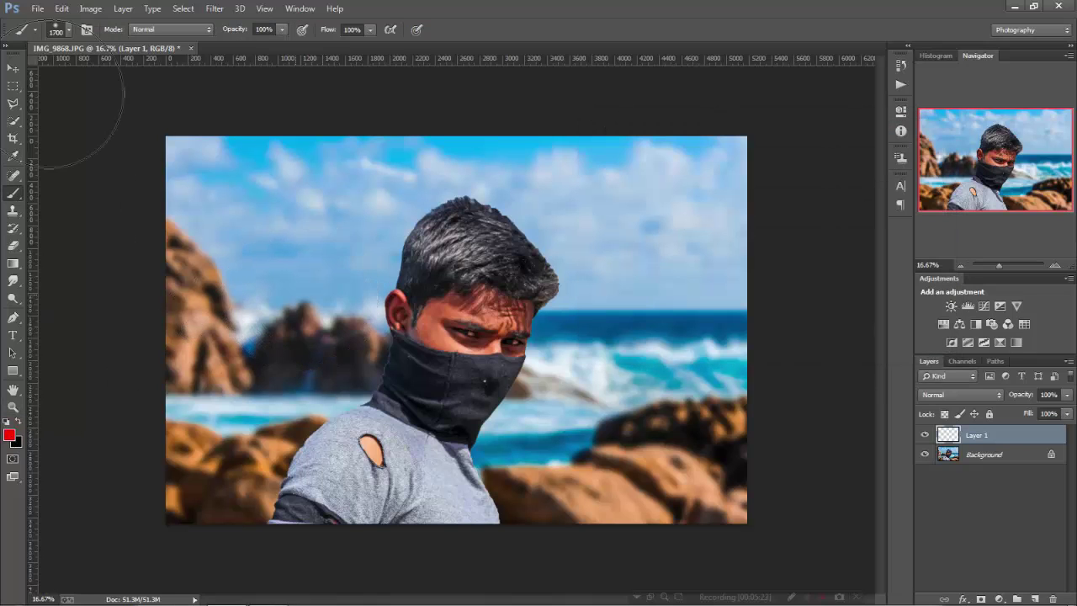
pyautogui.click(294, 276)
pyautogui.press('v')
pyautogui.moveTo(322, 313); pyautogui.dragTo(295, 306)
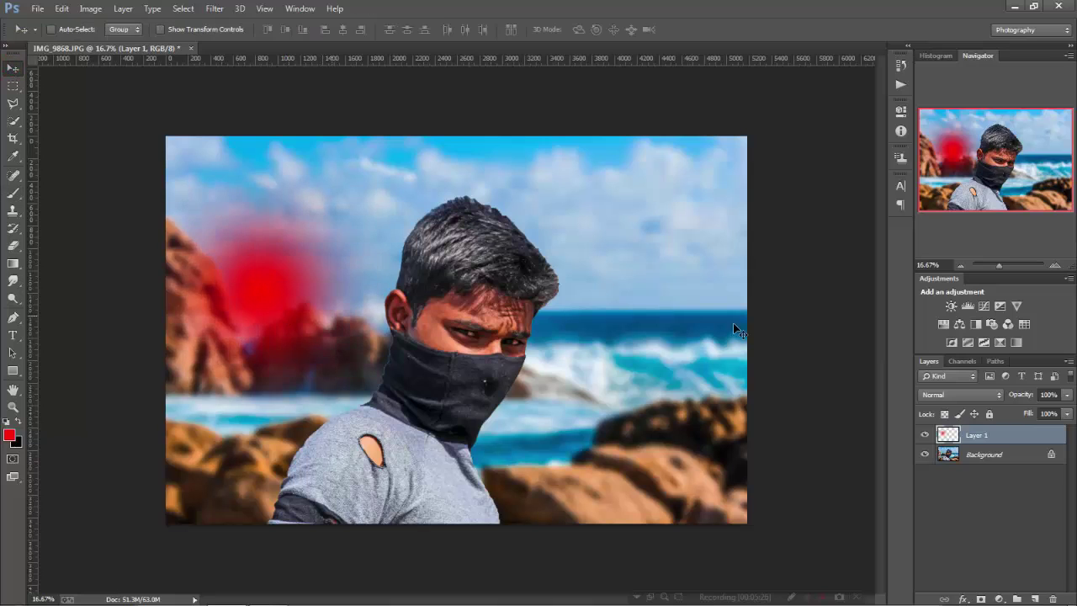
pyautogui.click(935, 394)
pyautogui.click(938, 167)
# Clip a Hue/Saturation layer with Hue +21 to the glow and merge it down into Layer 1.
pyautogui.click(959, 324)
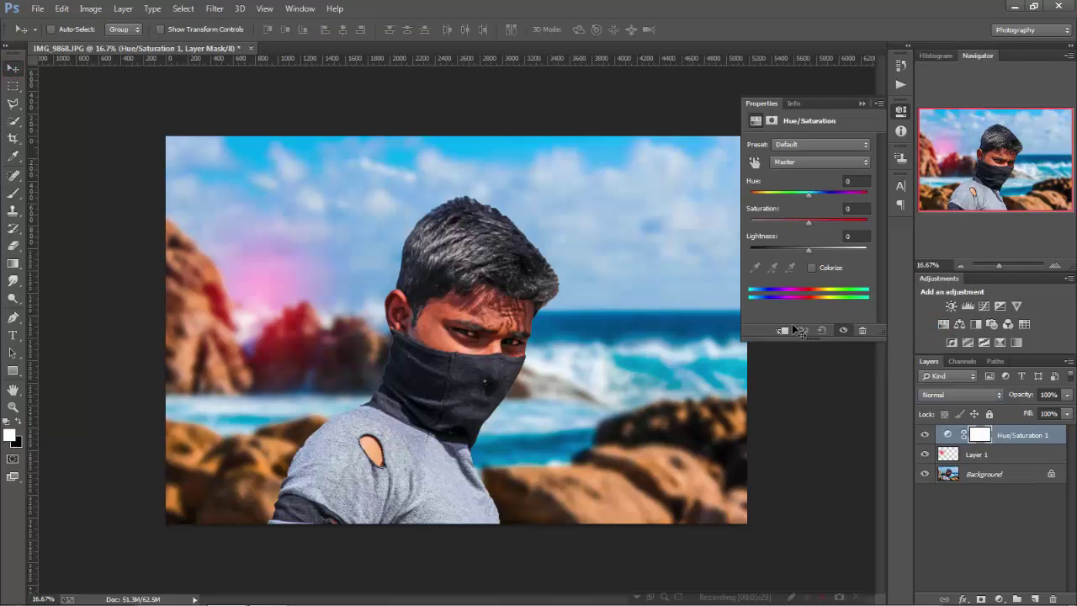
pyautogui.click(782, 330)
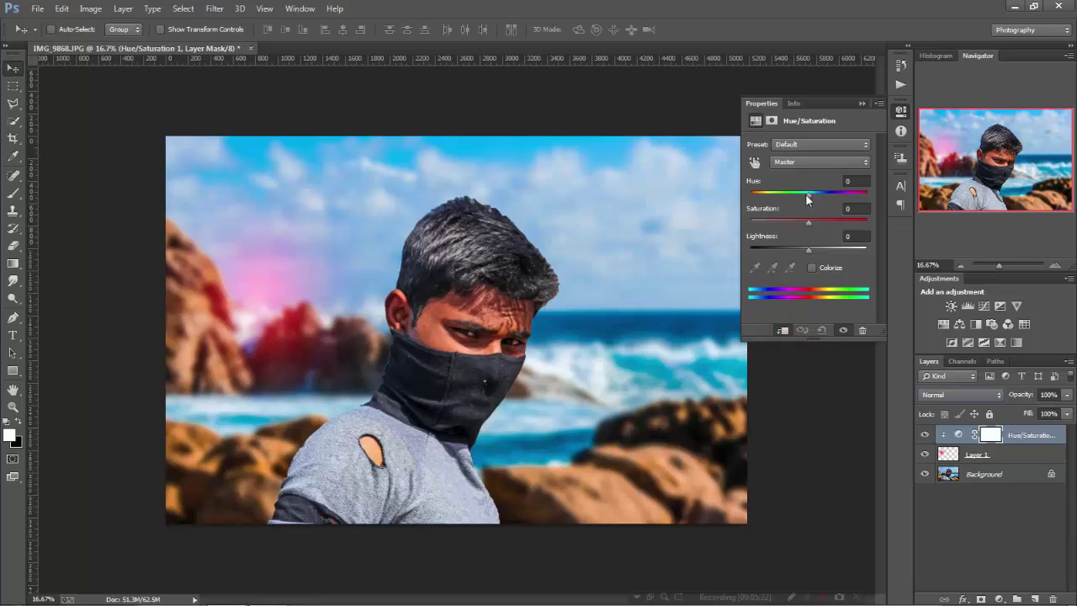
pyautogui.moveTo(806, 195); pyautogui.dragTo(820, 195)
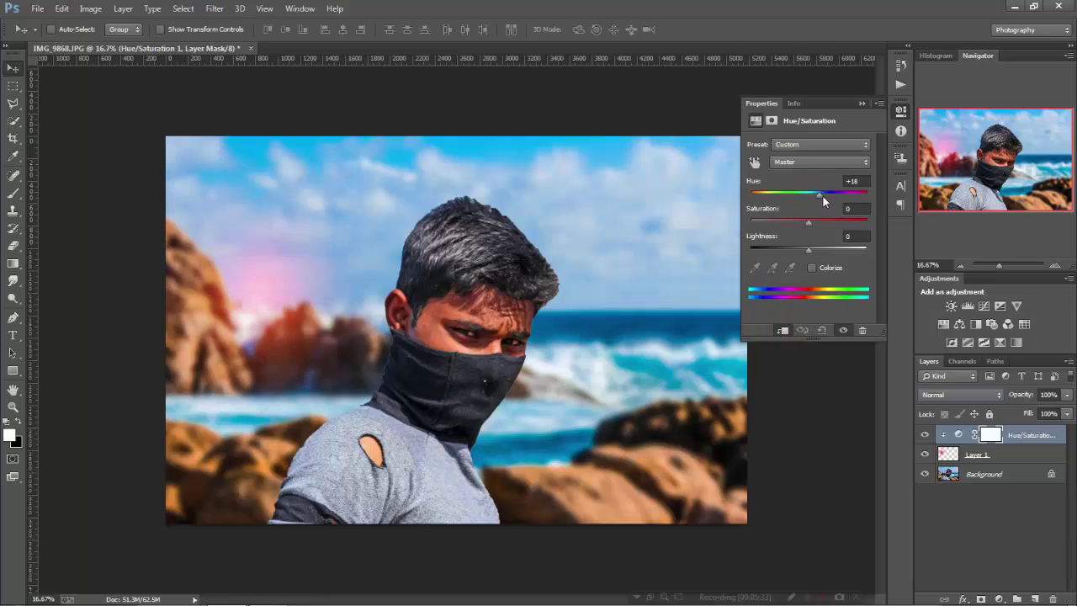
pyautogui.click(862, 102)
pyautogui.rightClick(1019, 435)
pyautogui.click(896, 392)
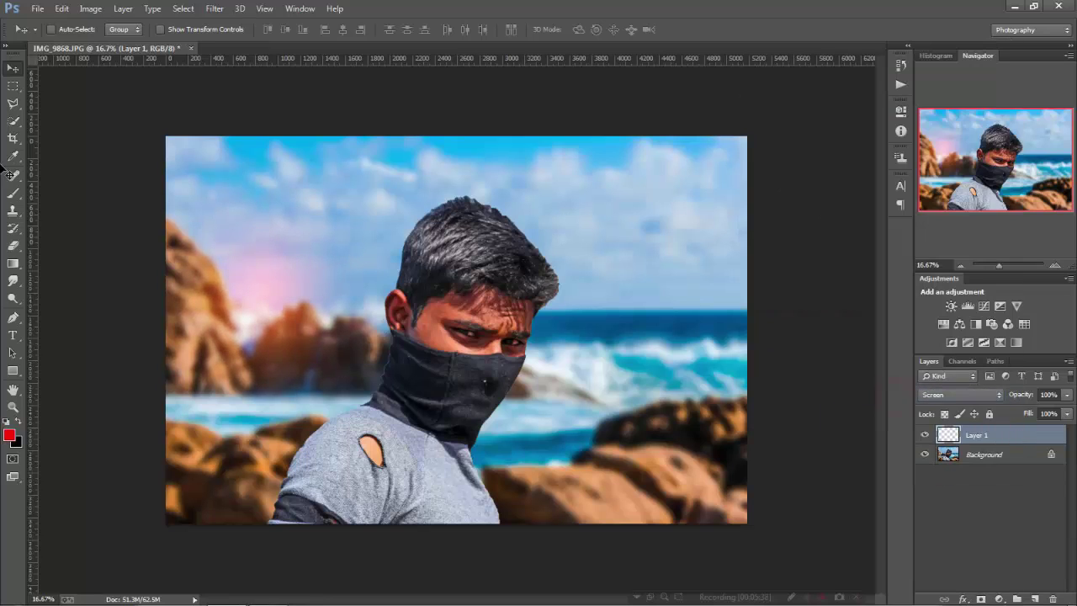
pyautogui.click(999, 458)
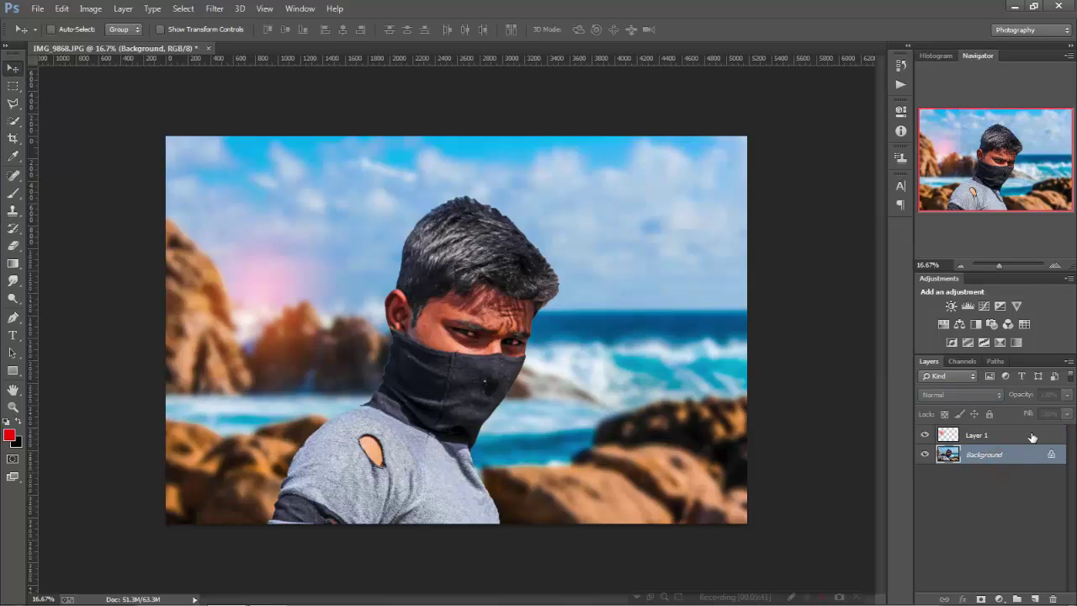
# Undo merging the glow layer and select the Background photo layer instead.
pyautogui.rightClick(1032, 436)
pyautogui.click(891, 392)
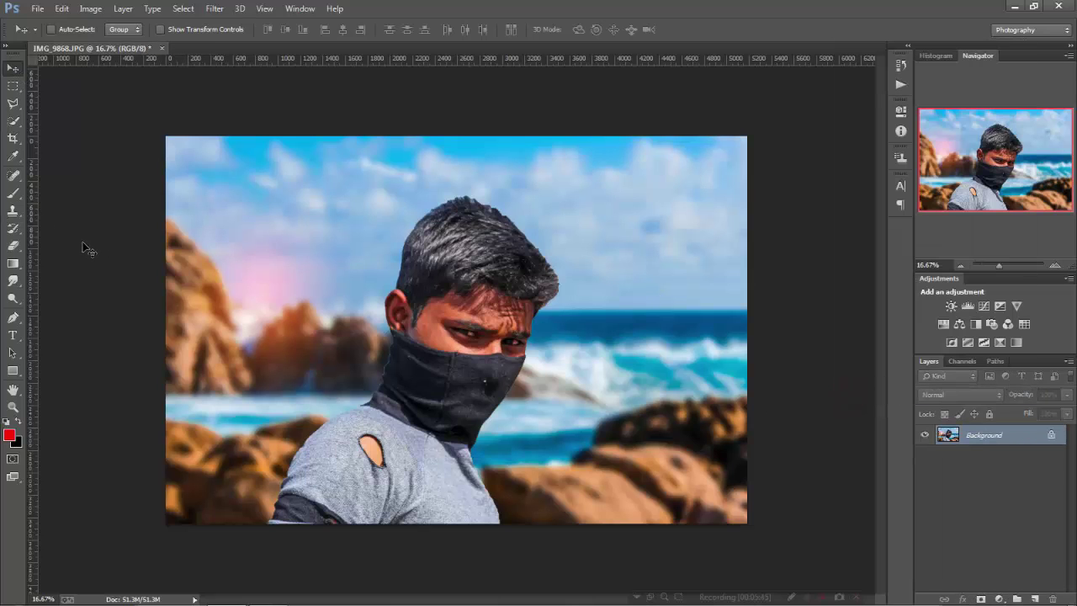
pyautogui.hotkey('ctrl', 'z')
pyautogui.click(1017, 459)
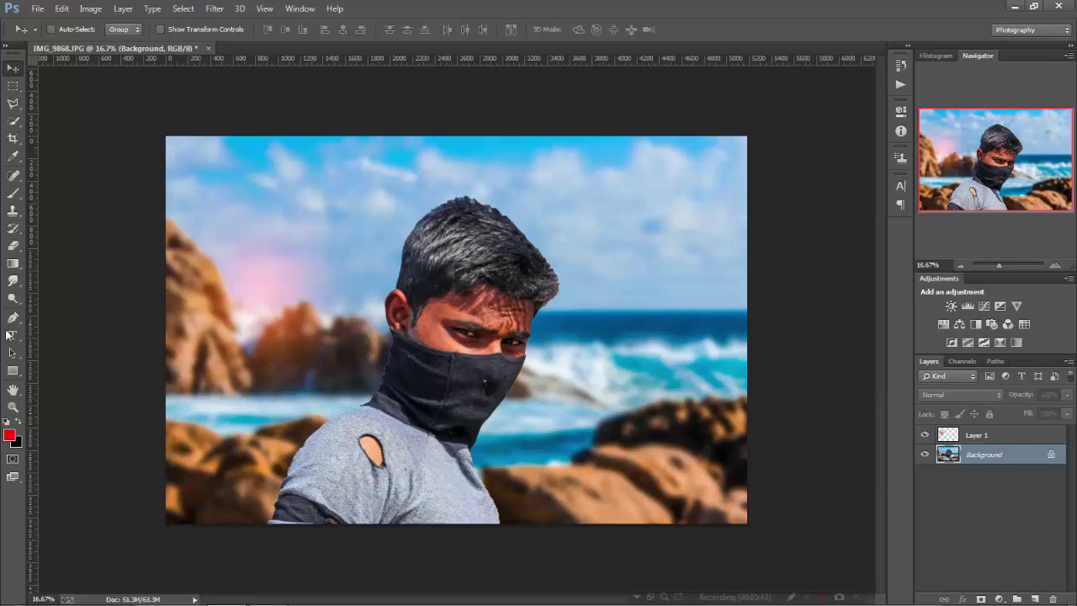
# Quick Select the man's face, subtracting the hair and forehead edge along the hairline.
pyautogui.click(15, 122)
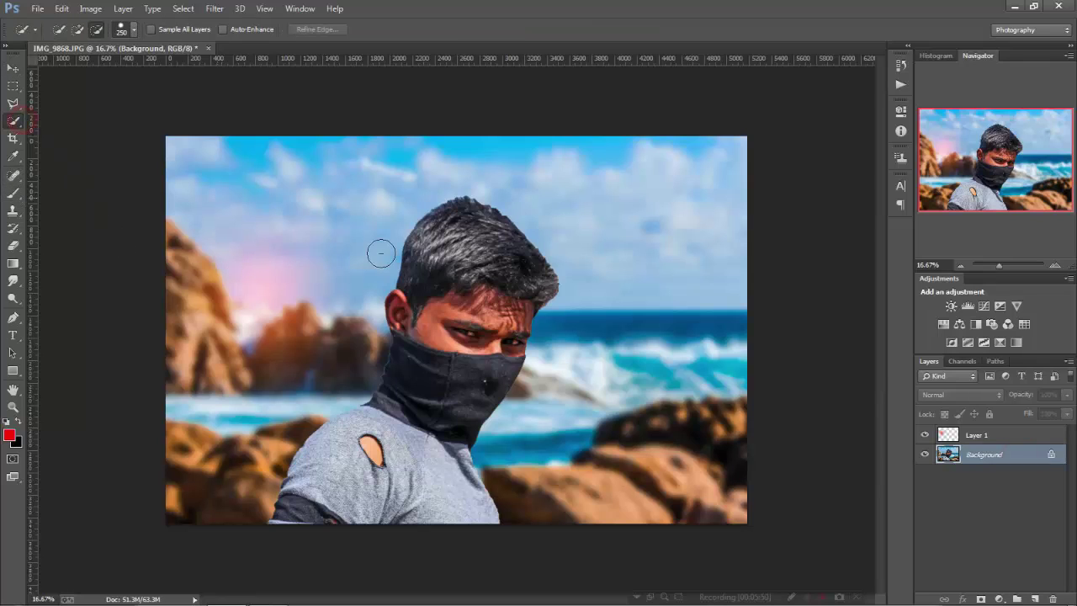
pyautogui.moveTo(438, 307)
pyautogui.mouseDown()
pyautogui.moveTo(511, 319)
pyautogui.moveTo(402, 311)
pyautogui.mouseUp()
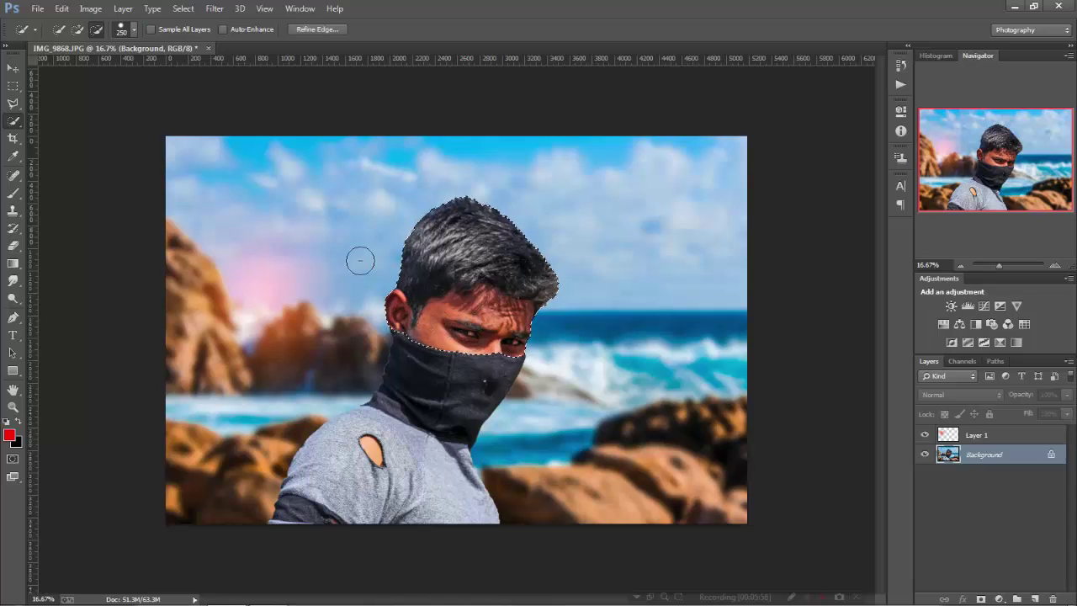
pyautogui.moveTo(361, 256); pyautogui.dragTo(540, 278)
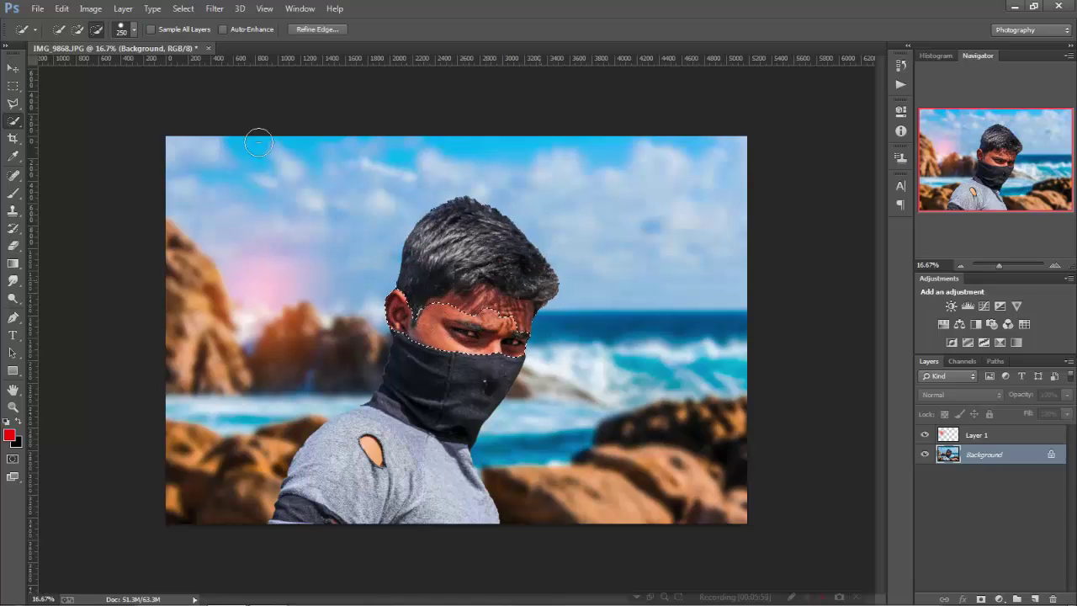
pyautogui.click(77, 29)
pyautogui.press('[')
pyautogui.press('[')
pyautogui.press('[')
pyautogui.moveTo(428, 300); pyautogui.dragTo(523, 305)
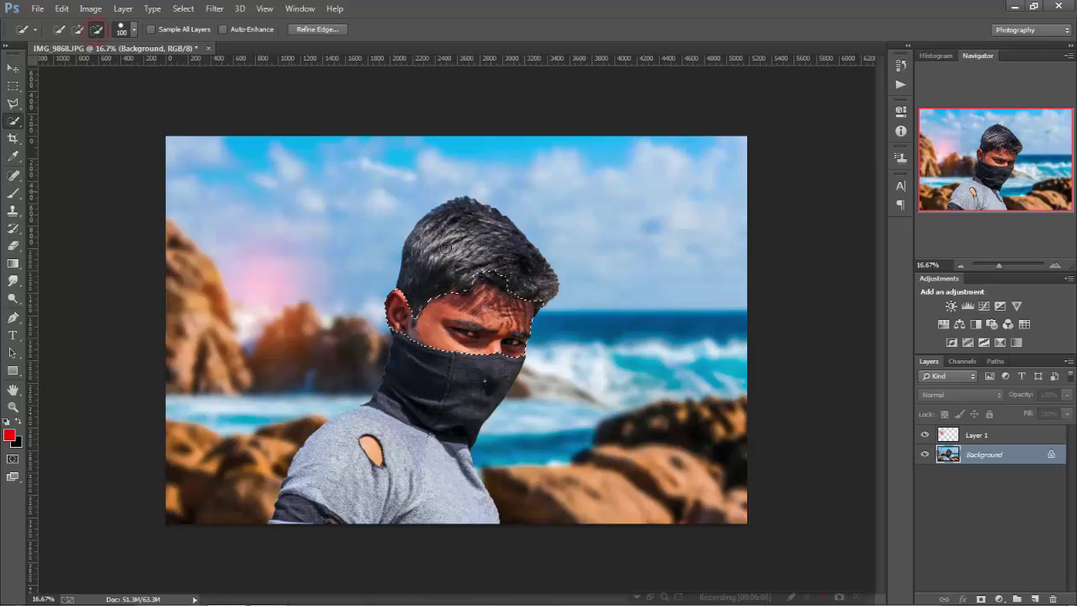
pyautogui.moveTo(523, 306)
pyautogui.mouseDown()
pyautogui.moveTo(478, 267)
pyautogui.moveTo(592, 337)
pyautogui.mouseUp()
# Add Selective Color (Reds Cyan +46, Black −62; Yellows Cyan −39, Yellow +18), then merge down.
pyautogui.click(998, 598)
pyautogui.click(979, 575)
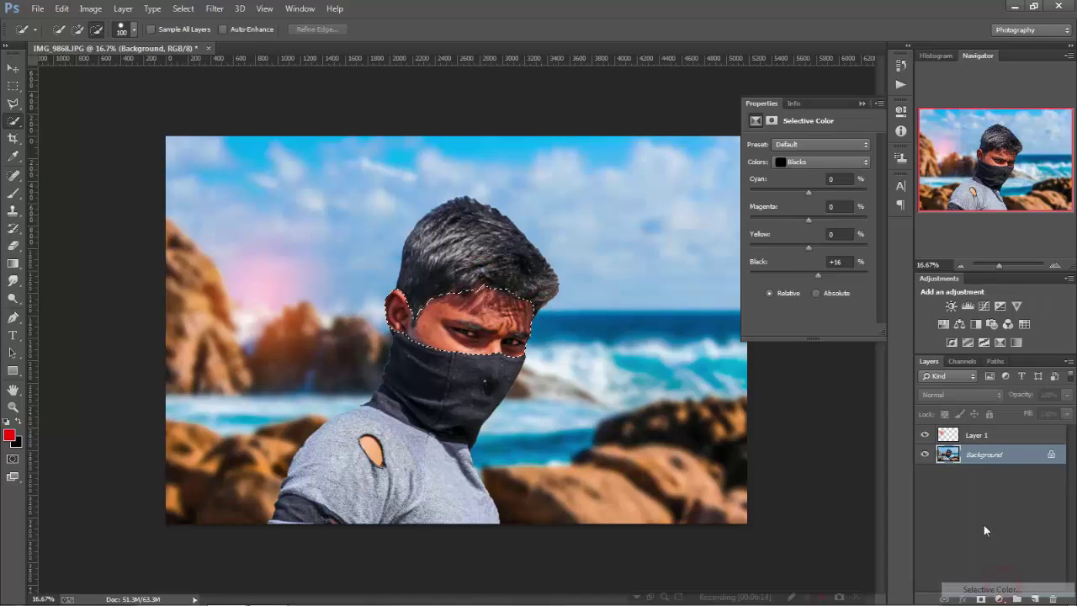
pyautogui.click(793, 163)
pyautogui.click(794, 176)
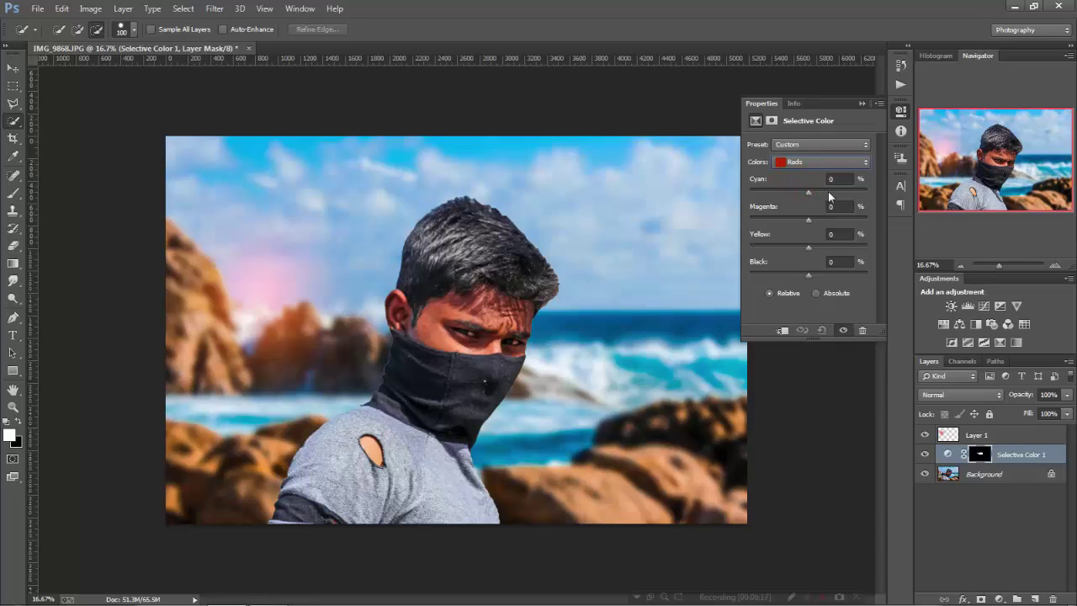
pyautogui.moveTo(778, 276); pyautogui.dragTo(769, 273)
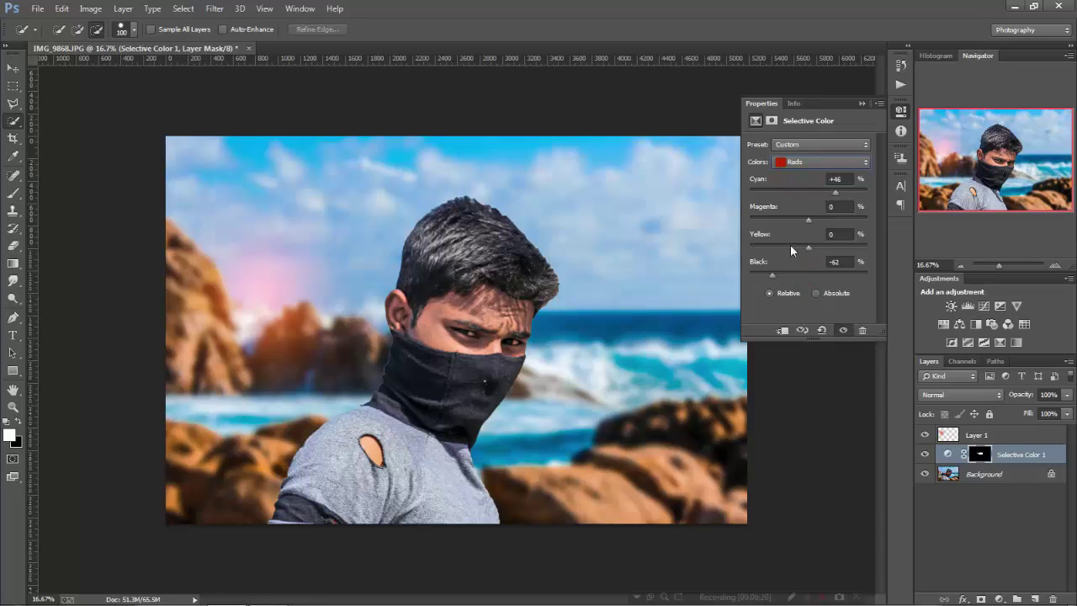
pyautogui.click(804, 161)
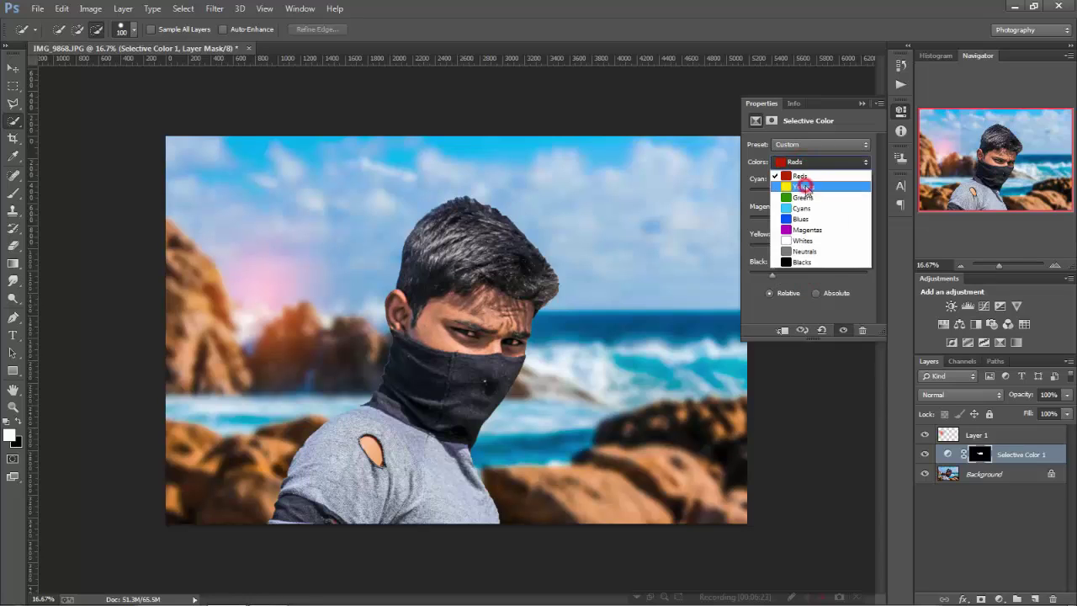
pyautogui.click(799, 173)
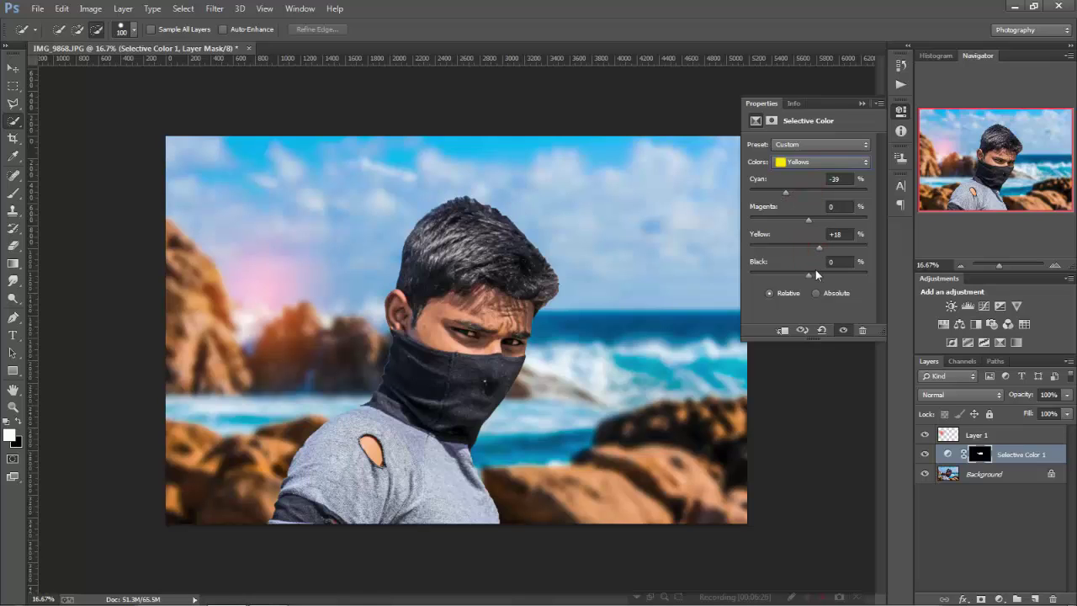
pyautogui.click(799, 162)
pyautogui.click(795, 257)
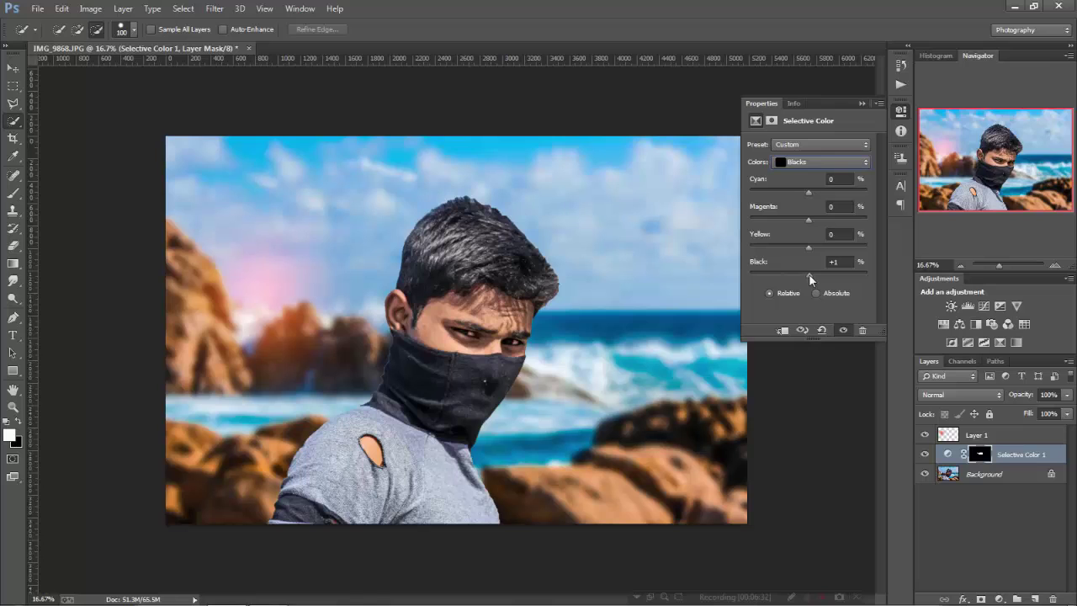
pyautogui.click(860, 103)
pyautogui.rightClick(1012, 449)
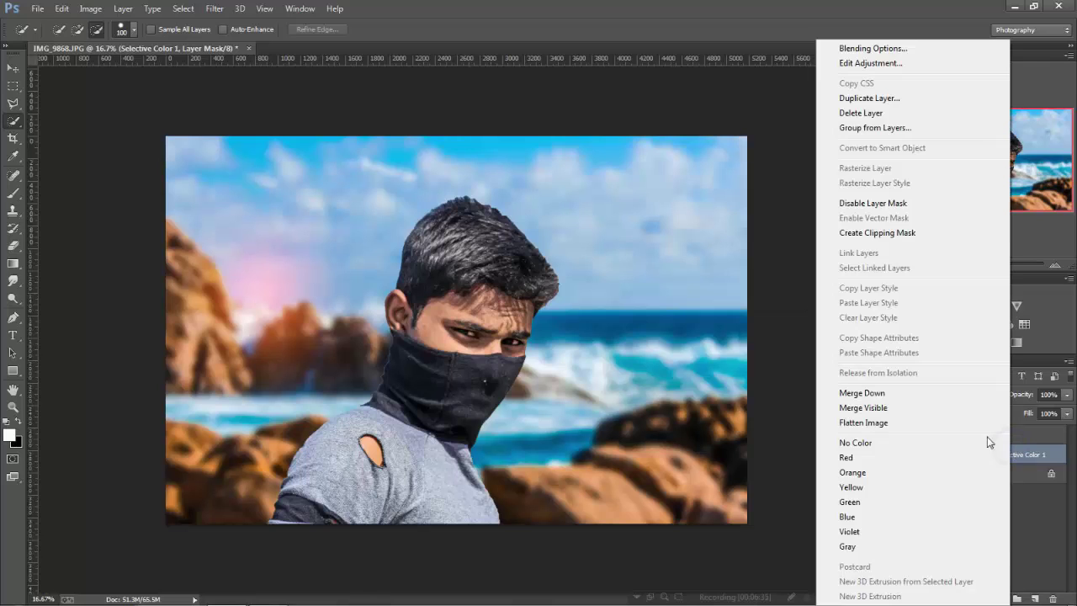
pyautogui.click(870, 391)
# In the Camera Raw Filter, add a post-crop vignette darkening the edges, midpoint 64.
pyautogui.press('v')
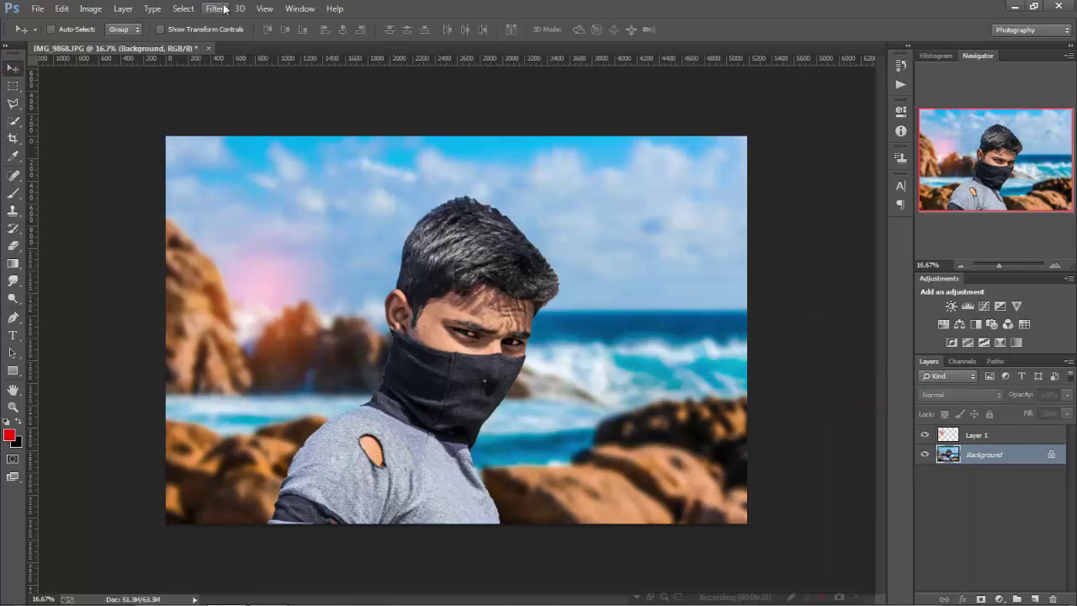
pyautogui.click(214, 8)
pyautogui.click(249, 91)
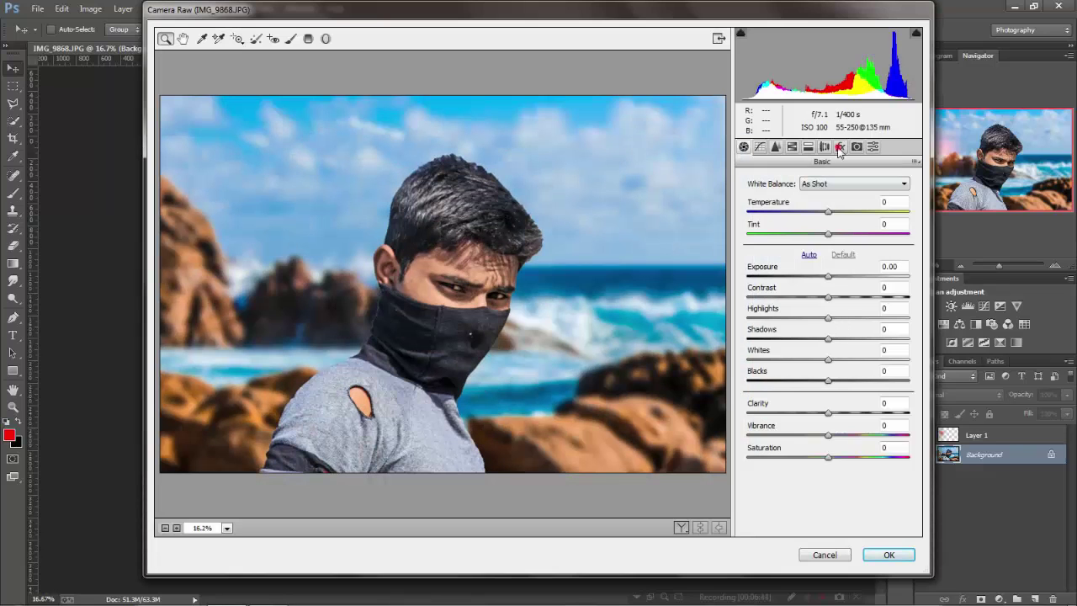
pyautogui.click(839, 147)
pyautogui.moveTo(828, 320); pyautogui.dragTo(780, 318)
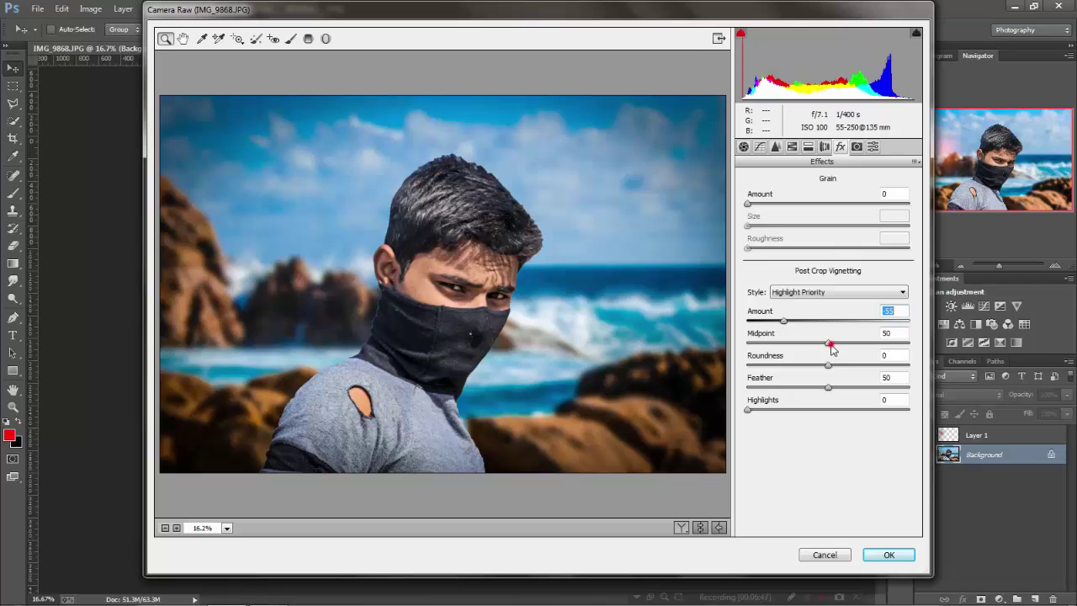
pyautogui.moveTo(829, 344); pyautogui.dragTo(852, 344)
pyautogui.moveTo(783, 321); pyautogui.dragTo(777, 320)
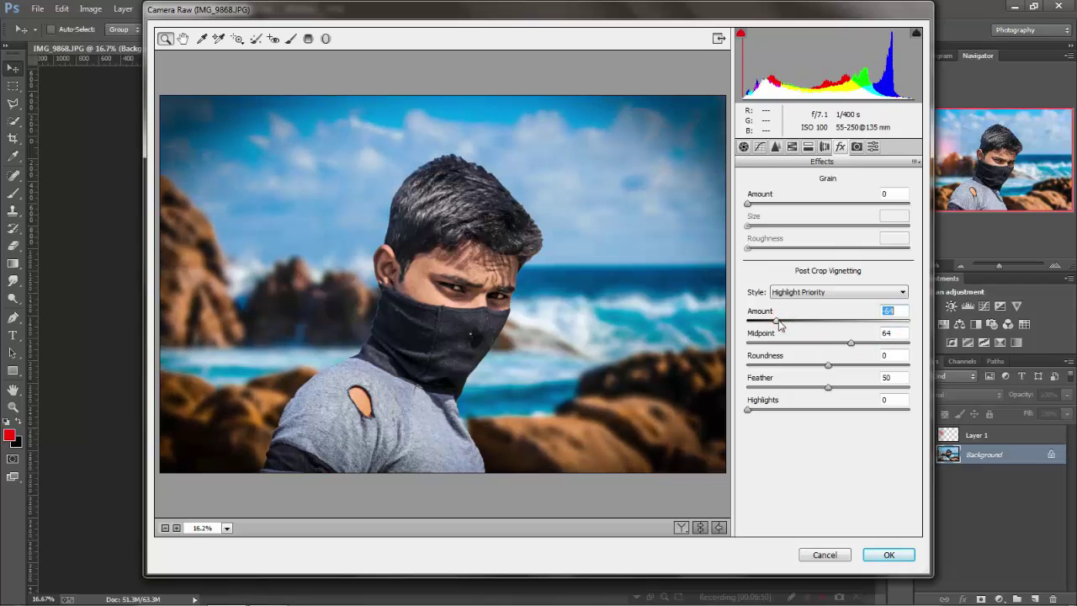
# Raise Camera Raw Clarity to +32, apply the filter, and flatten the image.
pyautogui.click(743, 146)
pyautogui.moveTo(827, 412)
pyautogui.mouseDown()
pyautogui.moveTo(854, 412)
pyautogui.moveTo(824, 381)
pyautogui.moveTo(835, 318)
pyautogui.mouseUp()
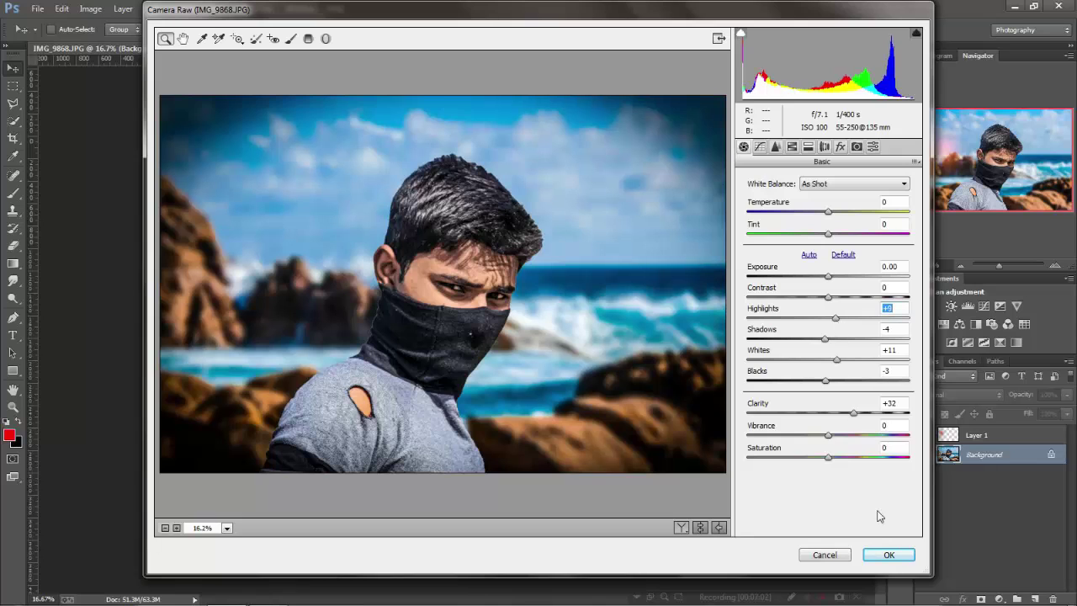
pyautogui.click(887, 553)
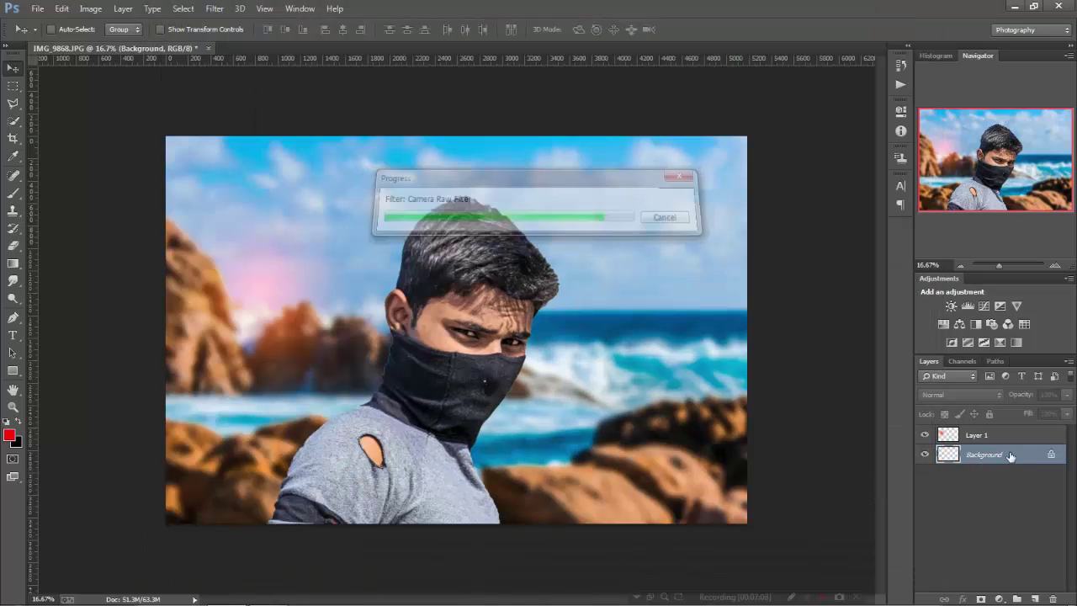
pyautogui.rightClick(969, 456)
pyautogui.click(952, 406)
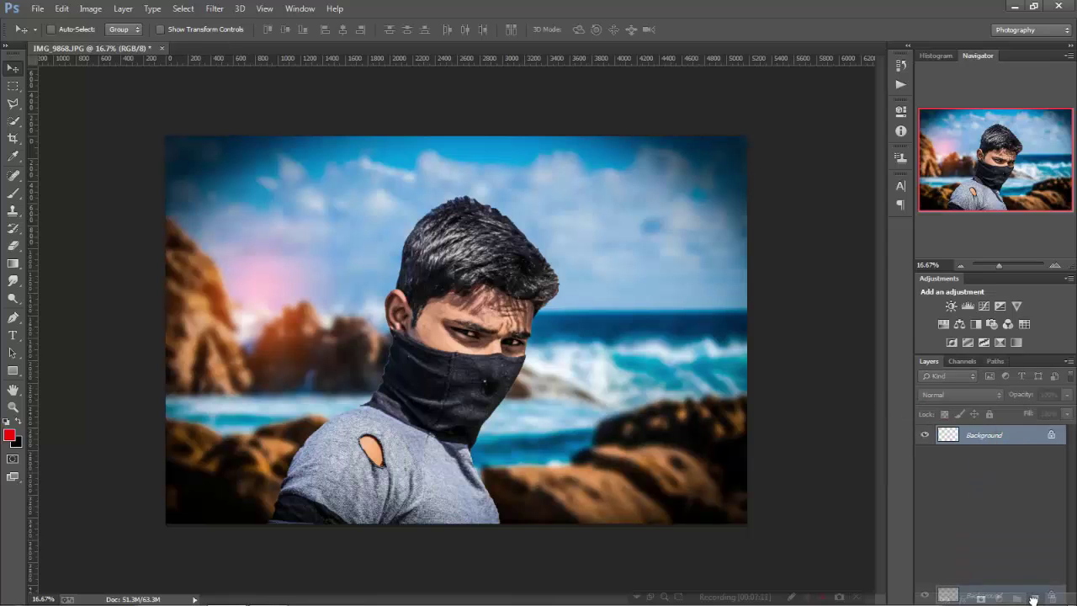
# Add a Color Lookup layer using DropBlues.3DL and merge it into Background with Ctrl+E.
pyautogui.click(1023, 324)
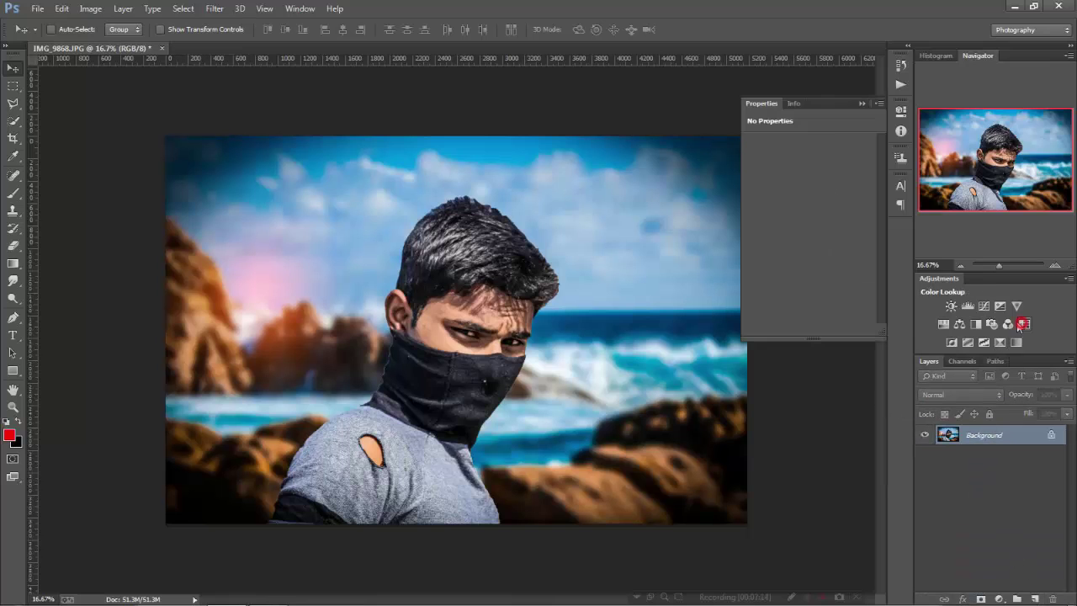
pyautogui.click(864, 144)
pyautogui.click(834, 275)
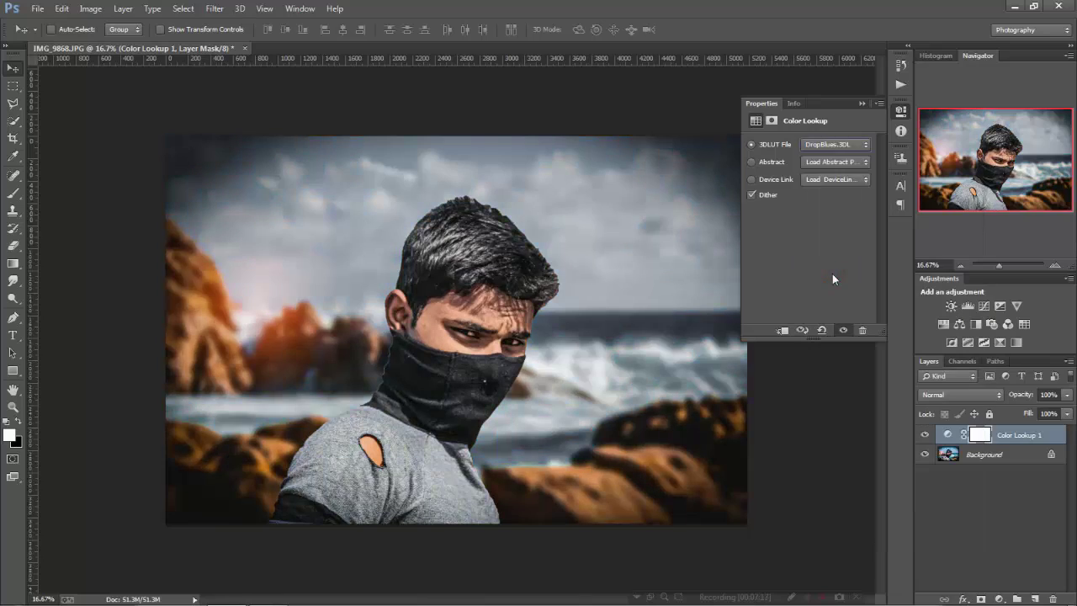
pyautogui.click(864, 101)
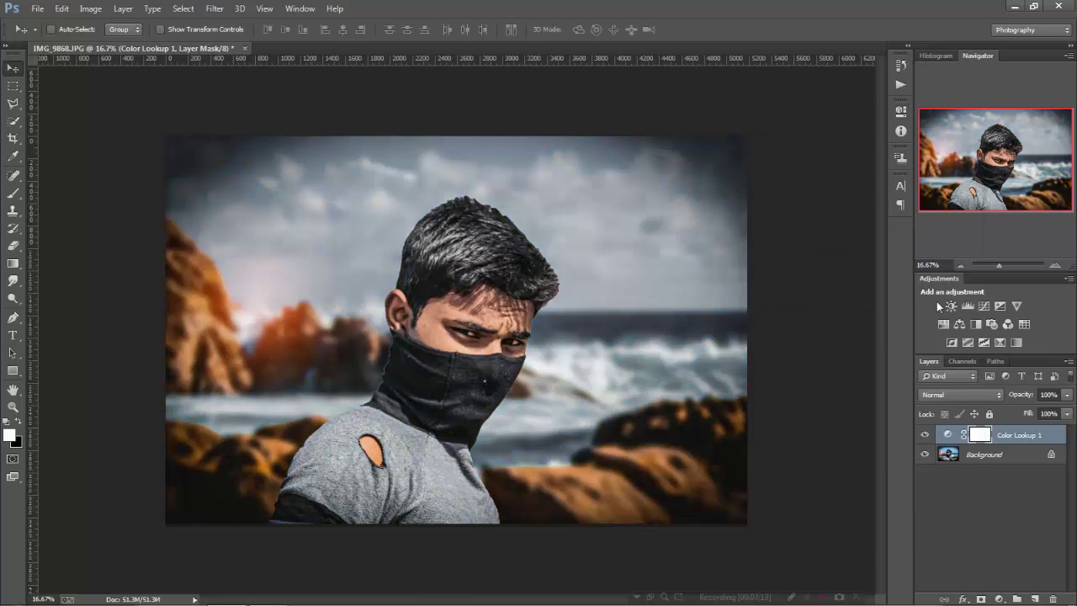
pyautogui.rightClick(1043, 435)
pyautogui.press('Escape')
pyautogui.hotkey('ctrl', 'e')
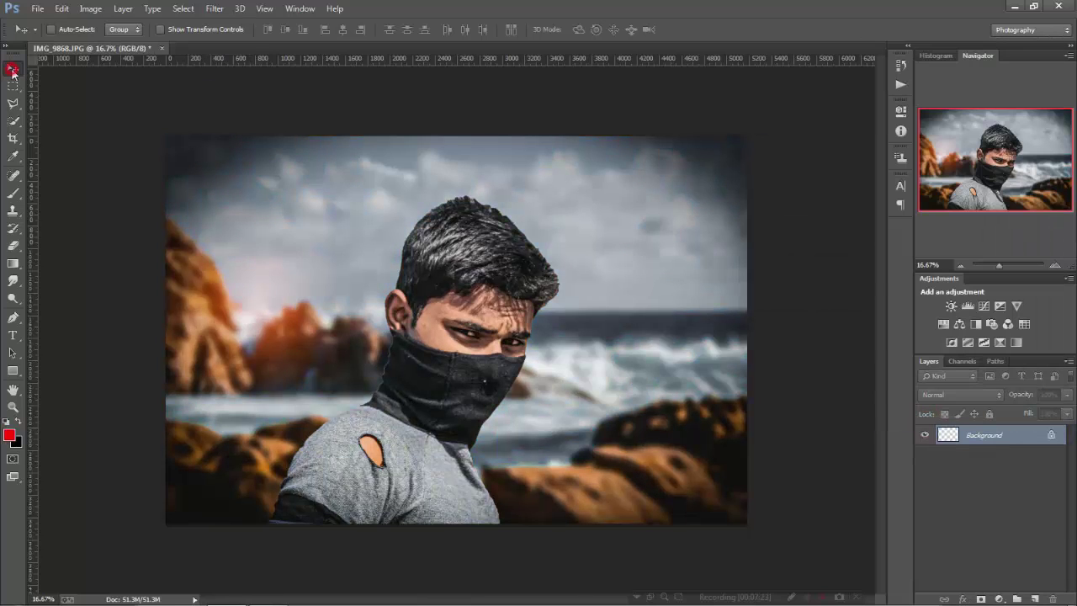
# On a new layer, paint white over both eyes with a size-100 soft brush.
pyautogui.click(503, 304)
pyautogui.scroll(2, 503, 304)
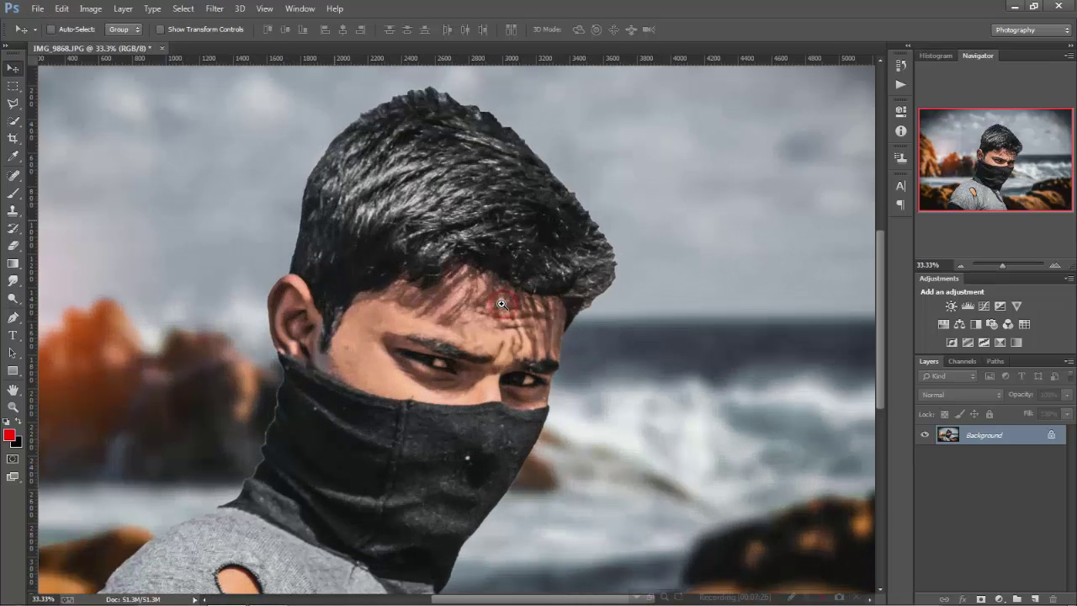
pyautogui.click(1032, 597)
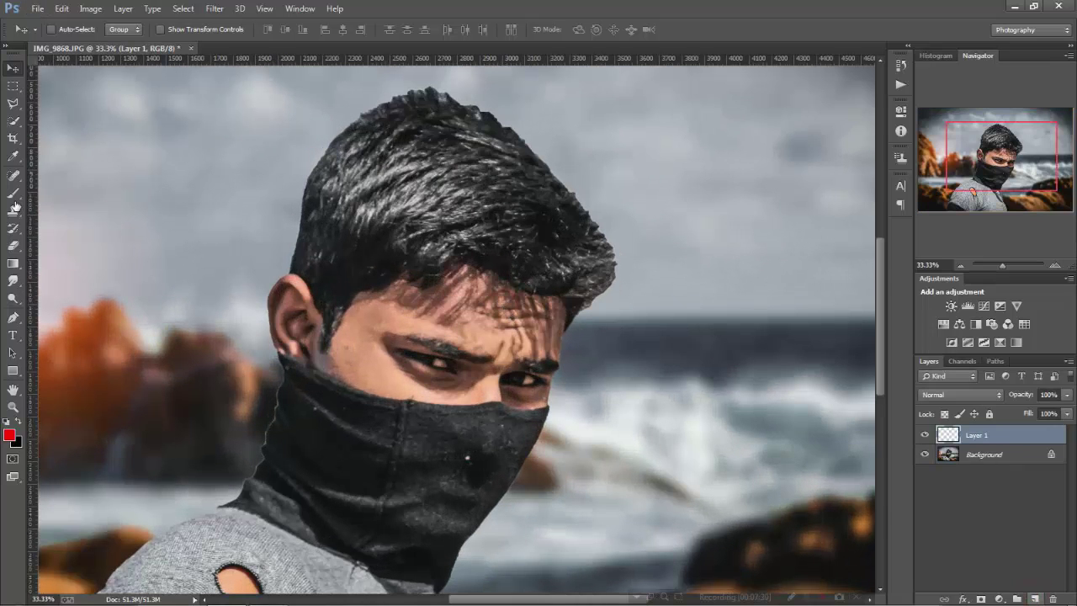
pyautogui.press('b')
pyautogui.click(6, 421)
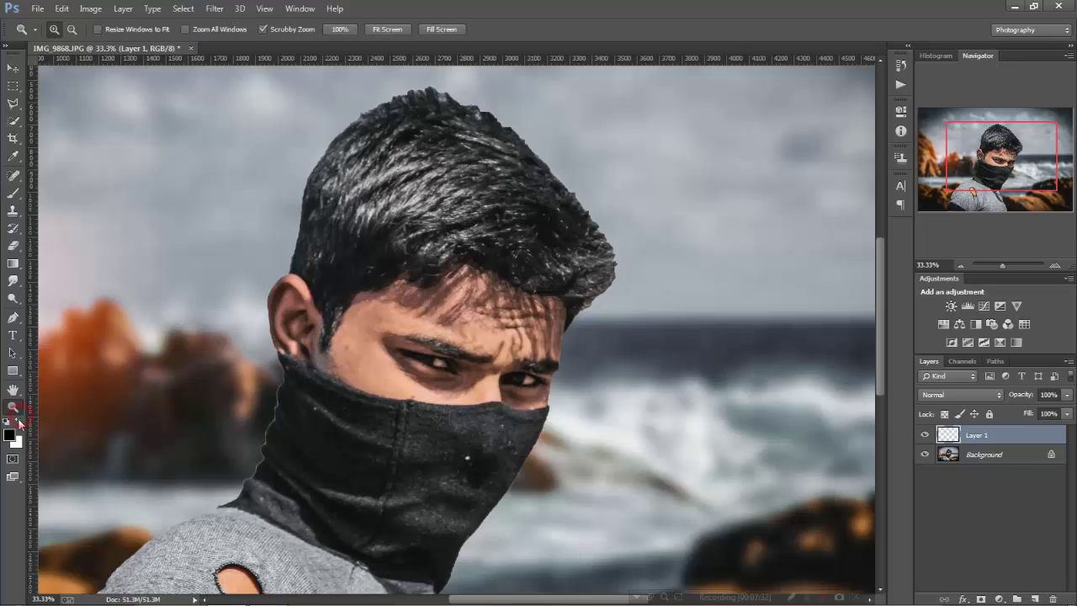
pyautogui.click(18, 420)
pyautogui.click(13, 193)
pyautogui.press('[')
pyautogui.press('[')
pyautogui.press('[')
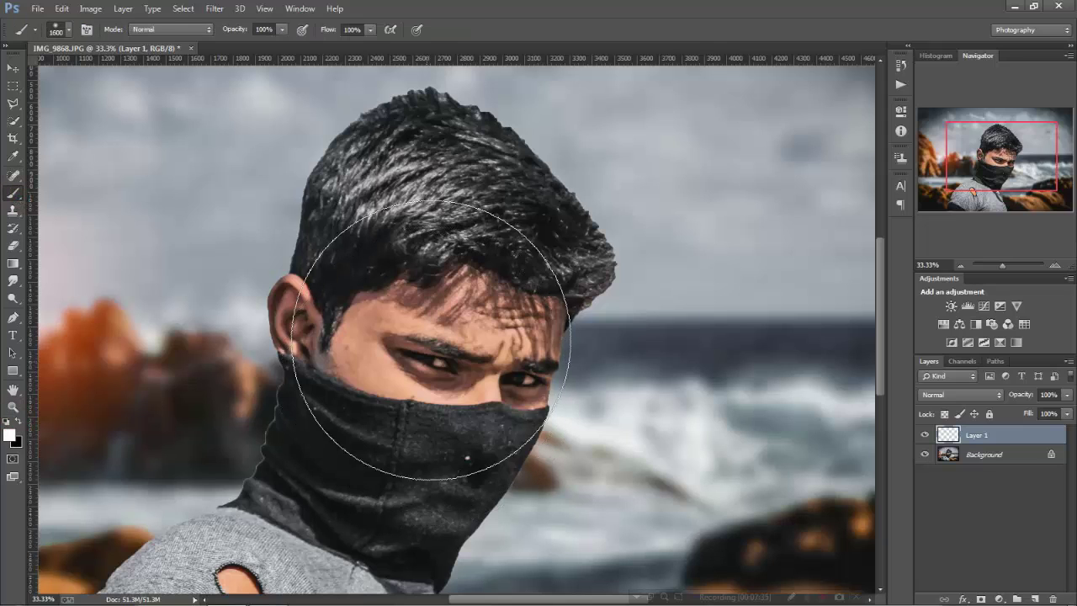
pyautogui.press('[')
pyautogui.press('[')
pyautogui.press('[')
pyautogui.click(424, 360)
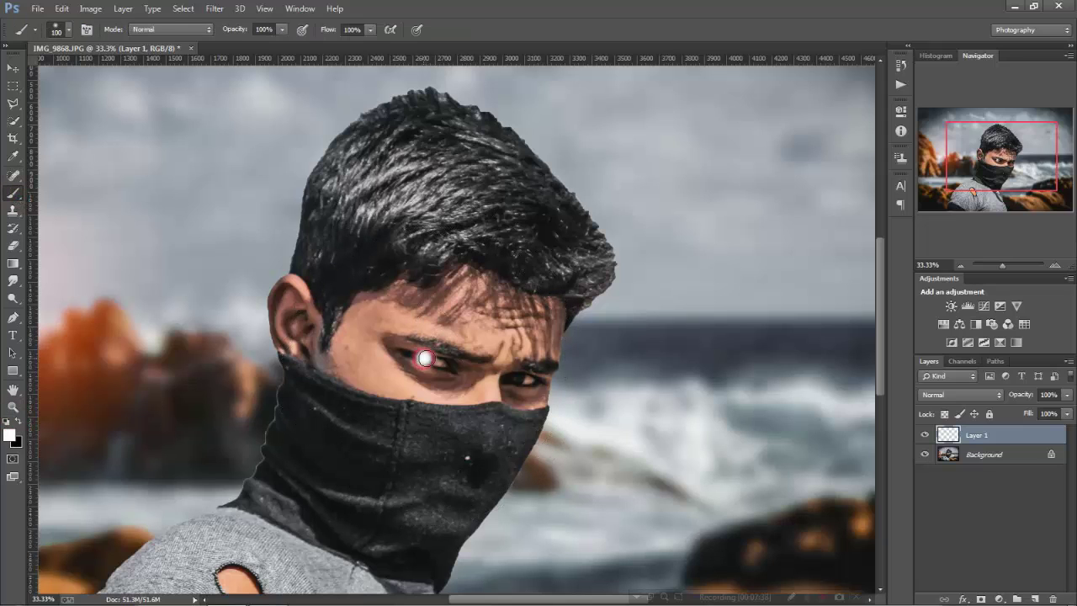
pyautogui.click(514, 379)
# Fade the eye-paint layer to 32% opacity and merge it into Background.
pyautogui.click(13, 245)
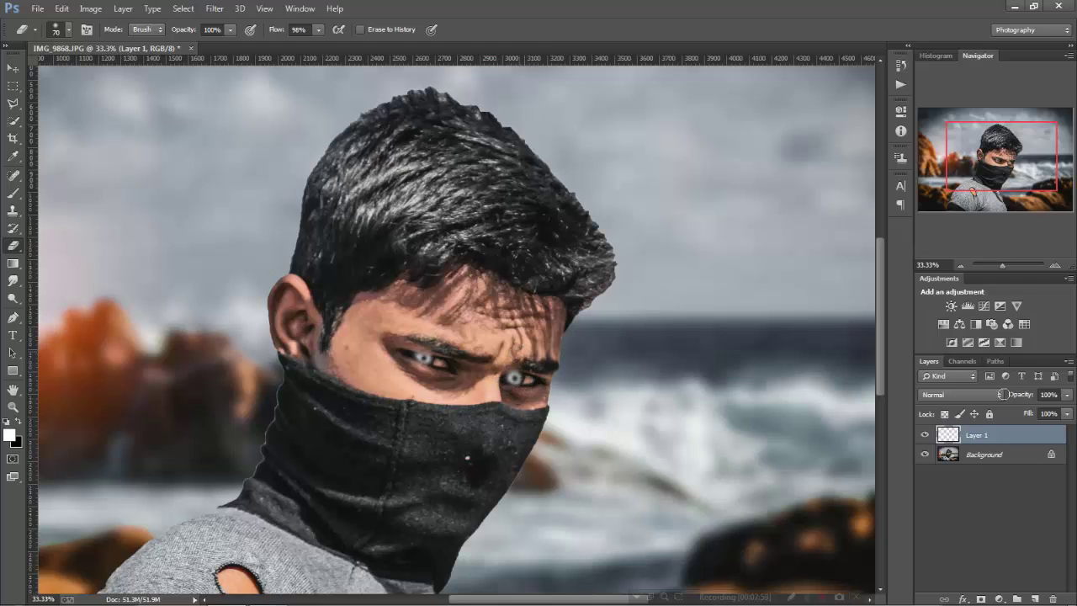
pyautogui.moveTo(1025, 397); pyautogui.dragTo(1014, 395)
pyautogui.hotkey('ctrl', '-')
pyautogui.hotkey('ctrl', '-')
pyautogui.hotkey('ctrl', '-')
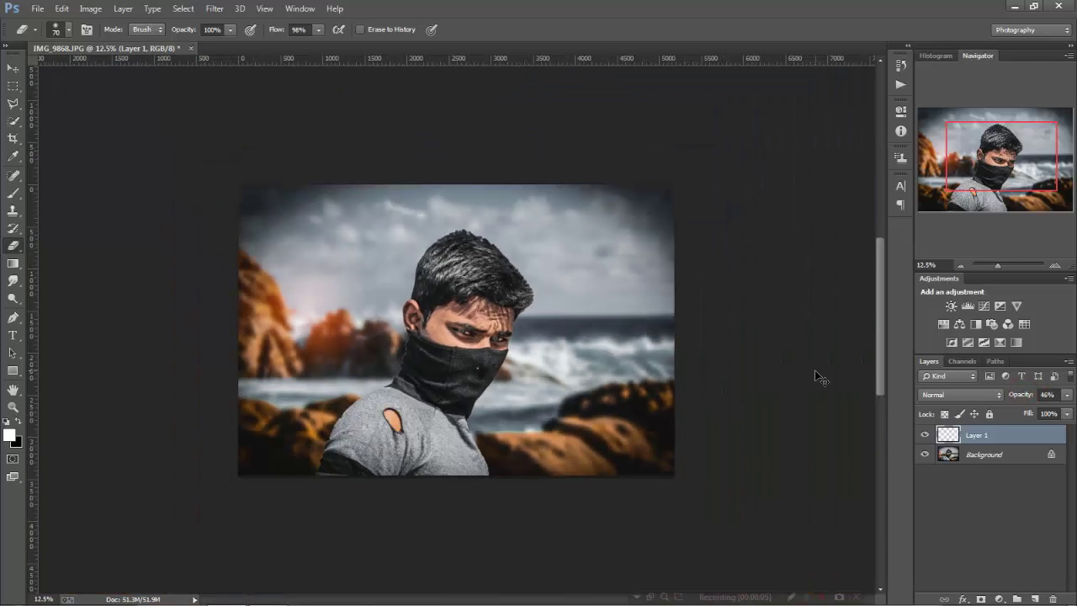
pyautogui.moveTo(1021, 396); pyautogui.dragTo(1015, 399)
pyautogui.rightClick(1015, 430)
pyautogui.click(866, 408)
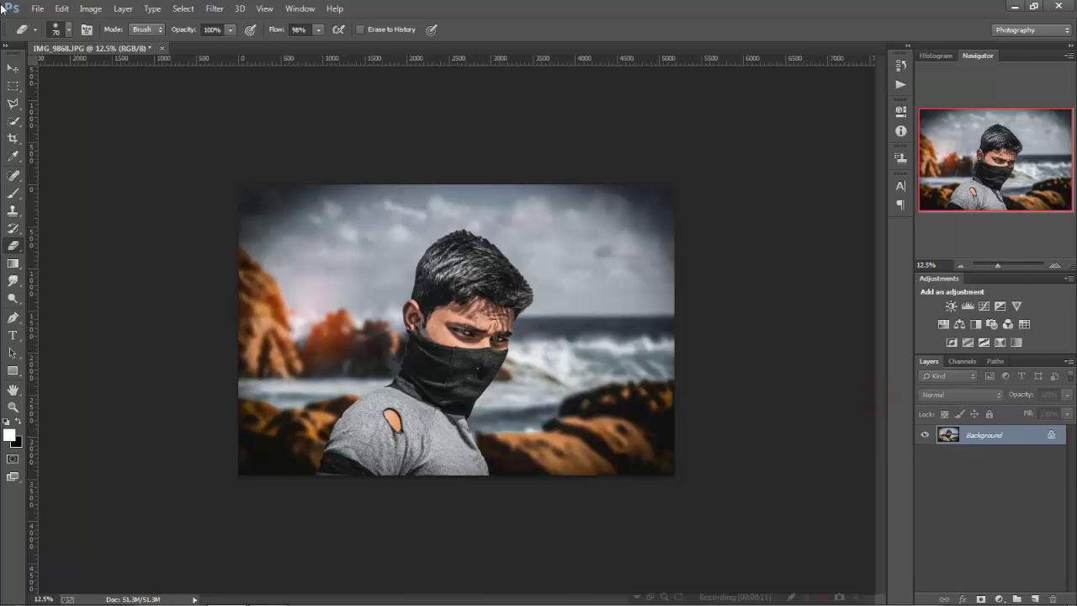
pyautogui.click(10, 67)
pyautogui.click(496, 371)
pyautogui.click(496, 371)
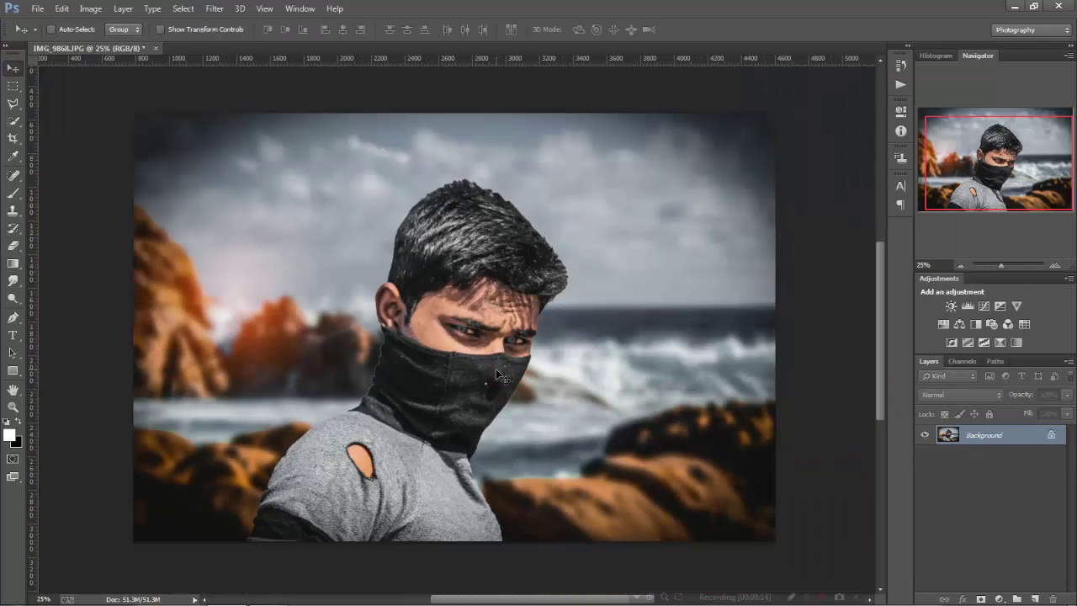
pyautogui.keyDown('alt'); pyautogui.click(497, 371); pyautogui.keyUp('alt')
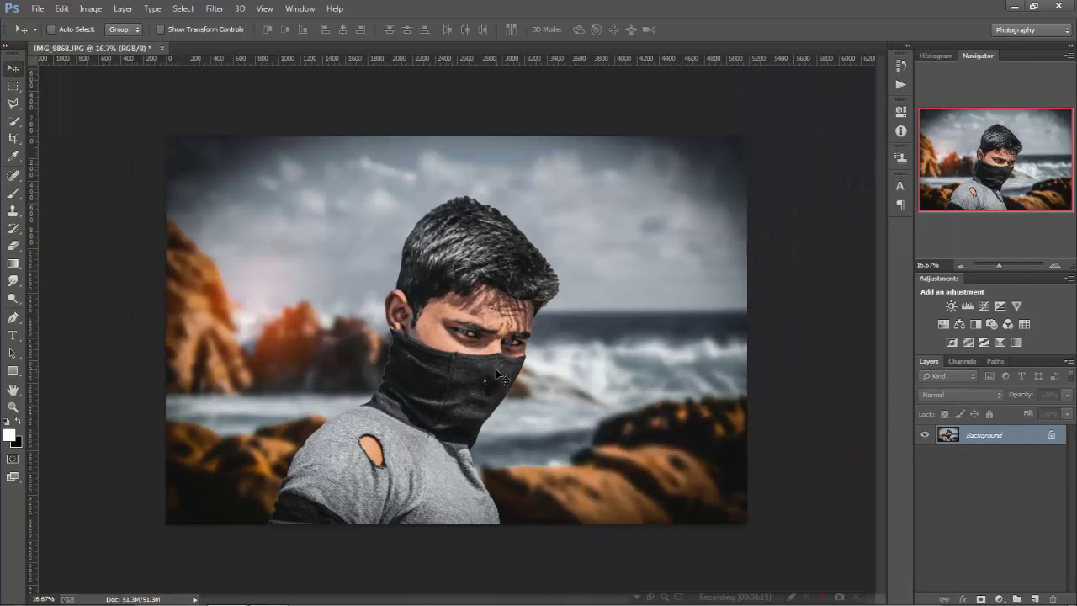
pyautogui.click(33, 8)
# Save to the Desktop as JPEG 'background change for beginnner' at Quality 12 Maximum.
pyautogui.click(51, 125)
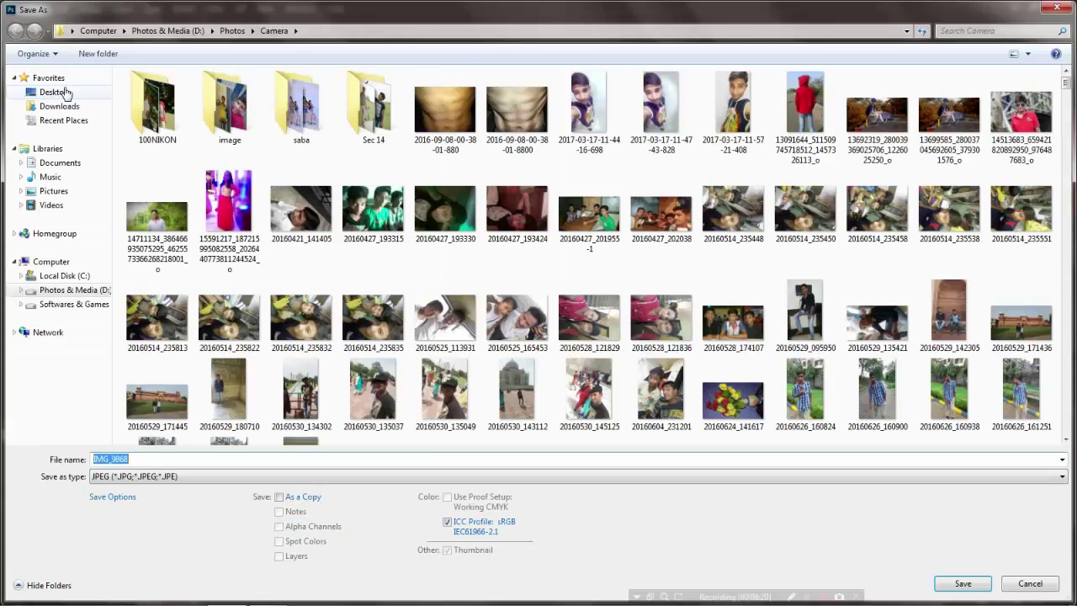
pyautogui.click(53, 91)
pyautogui.doubleClick(380, 460)
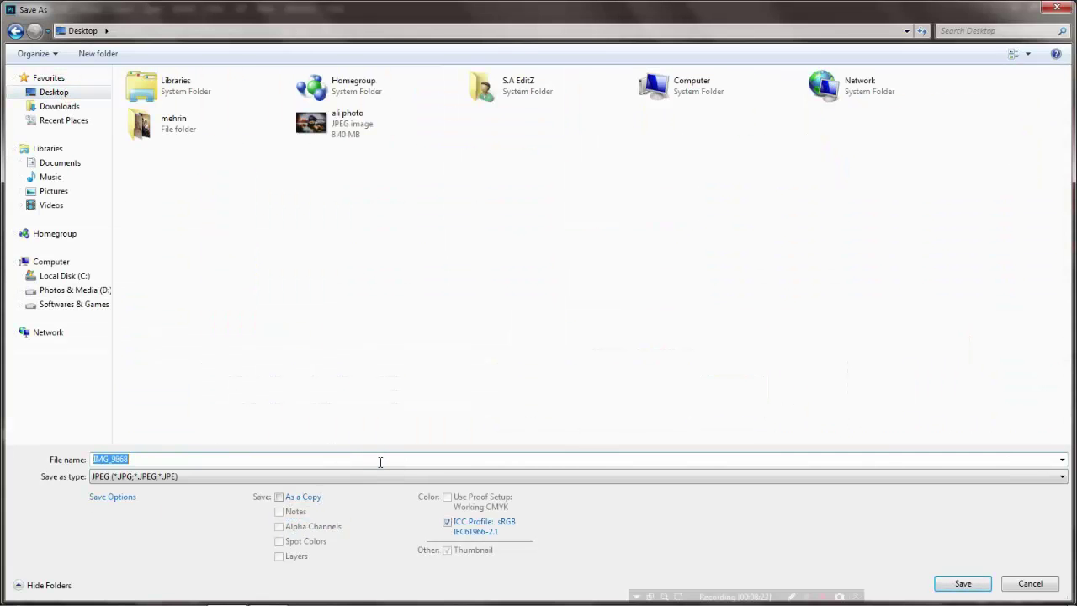
pyautogui.press('BackSpace')
pyautogui.write('background change for beginniner')
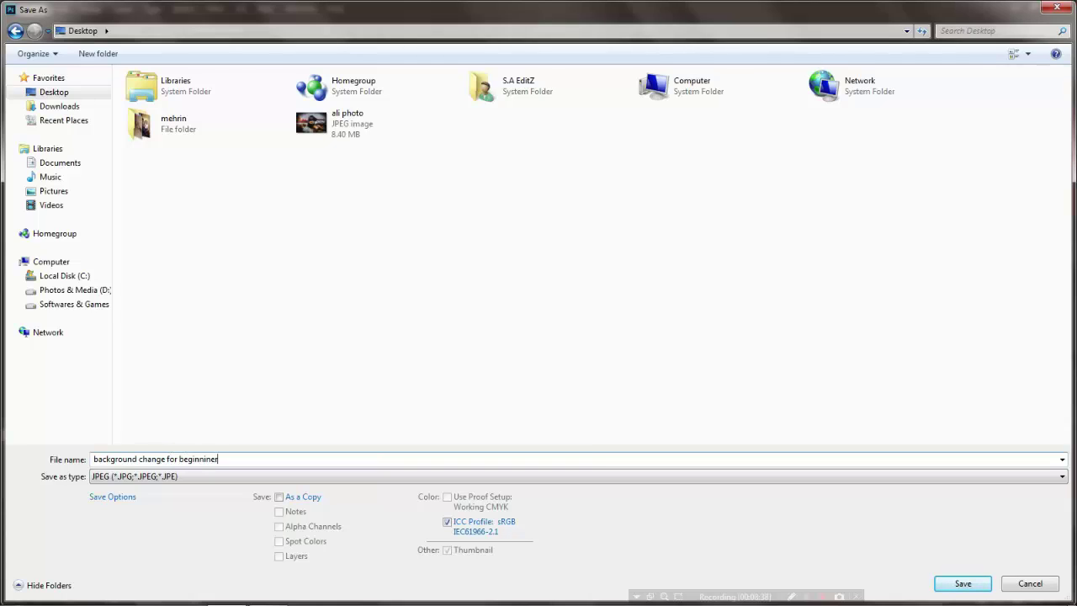
pyautogui.click(962, 582)
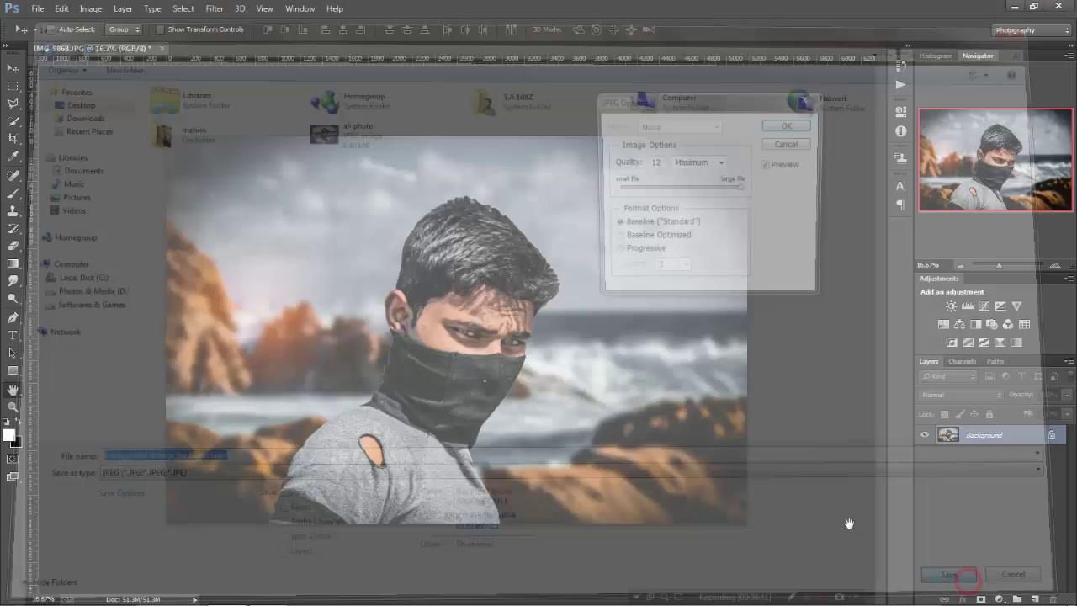
pyautogui.click(777, 126)
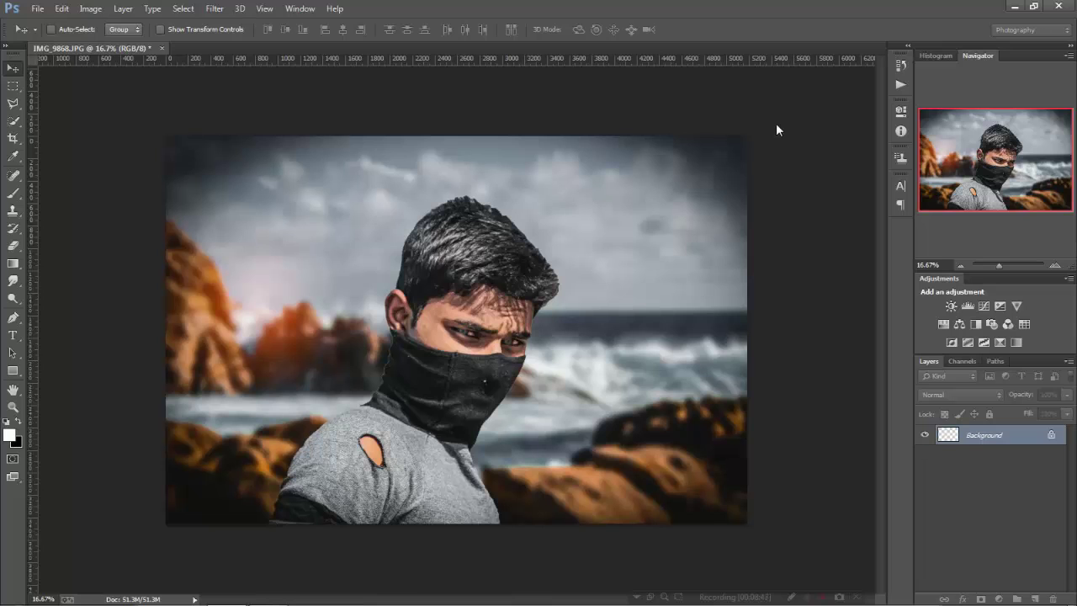